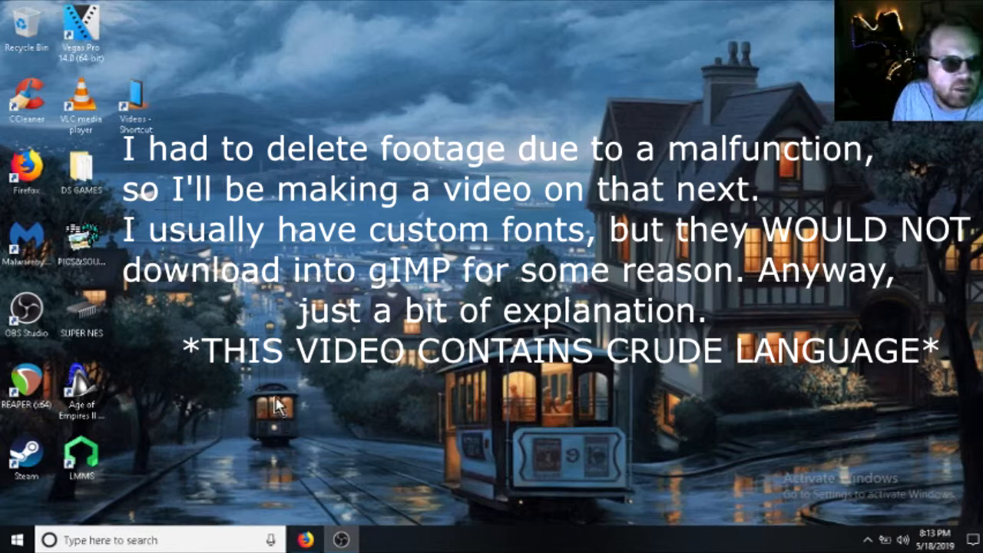
mouse_move(305, 544)
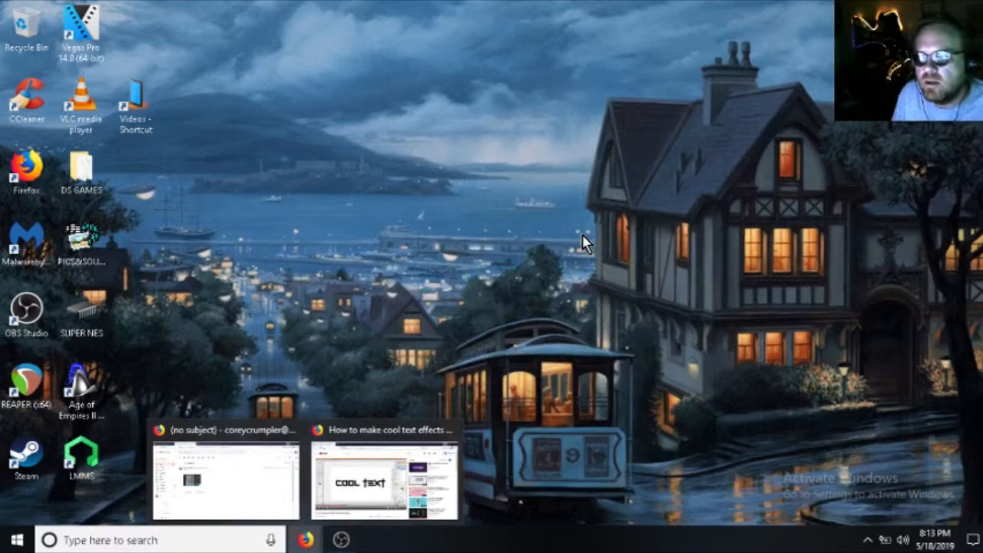
left_click(295, 439)
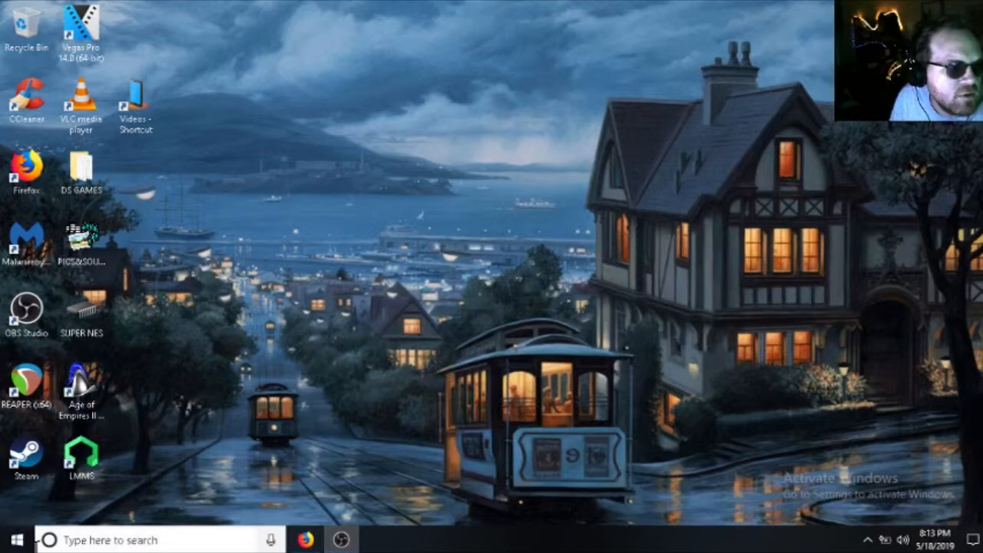
Launch GIMP 2.10.10 and maximize its window.
left_click(115, 540)
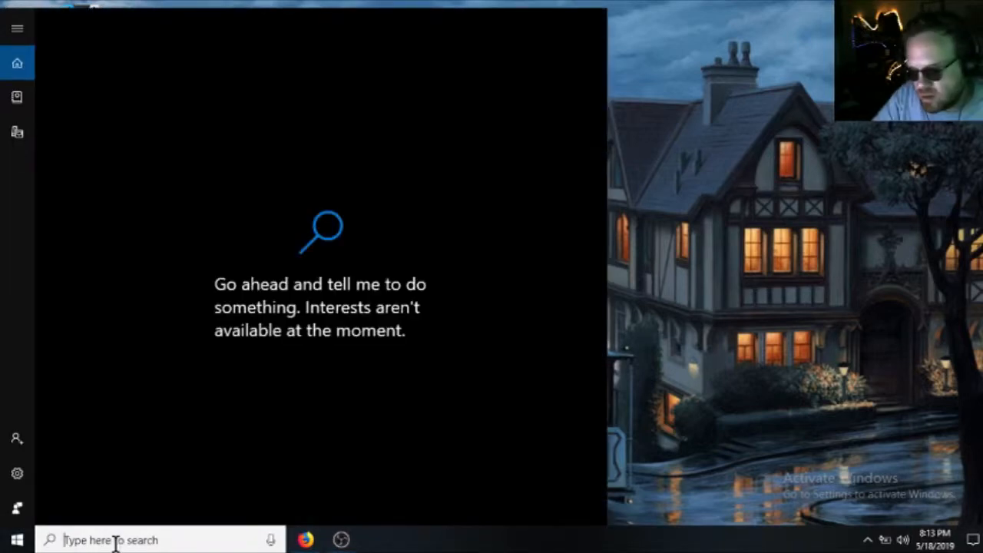
type("g")
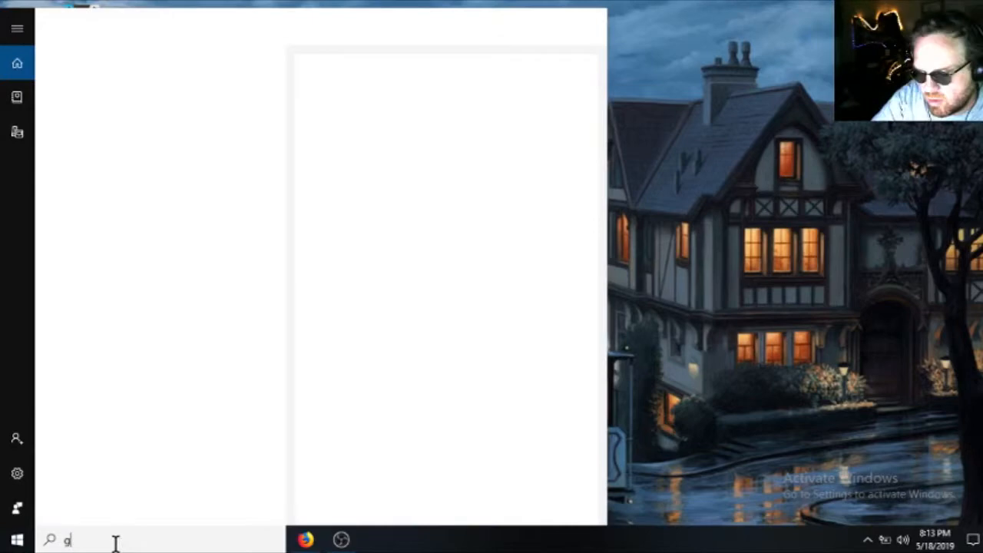
type("imp")
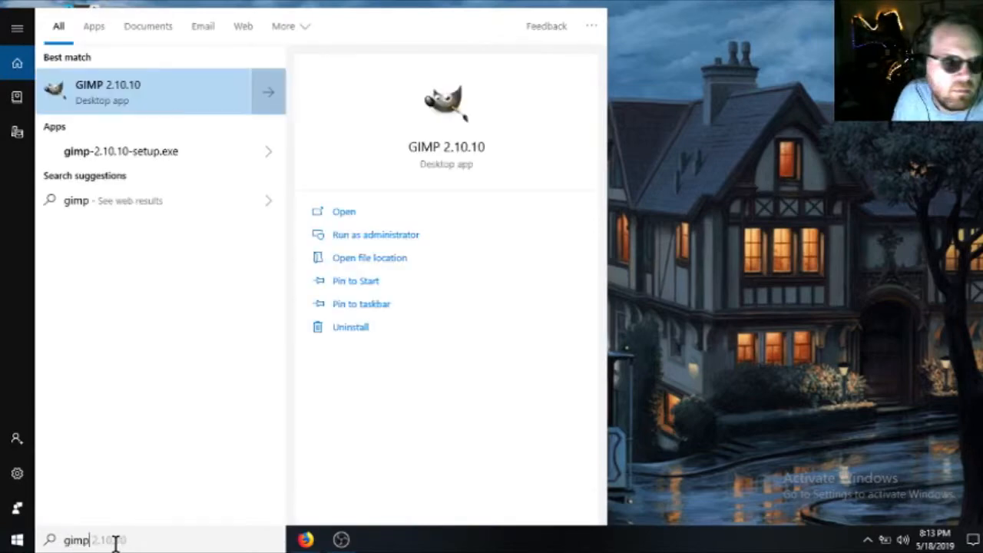
left_click(136, 107)
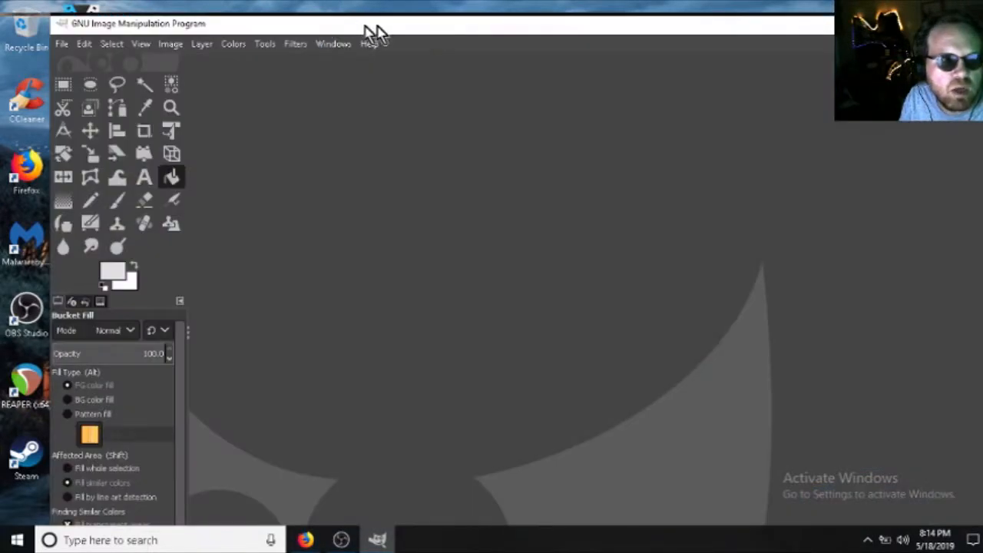
double_click(367, 26)
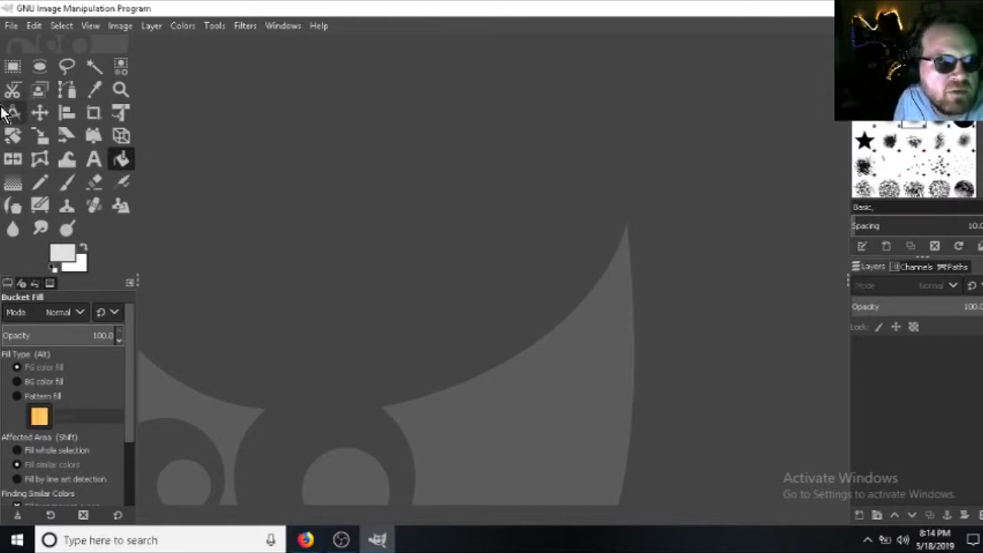
Create a new blank image 1280 px wide and 720 px high.
left_click(11, 25)
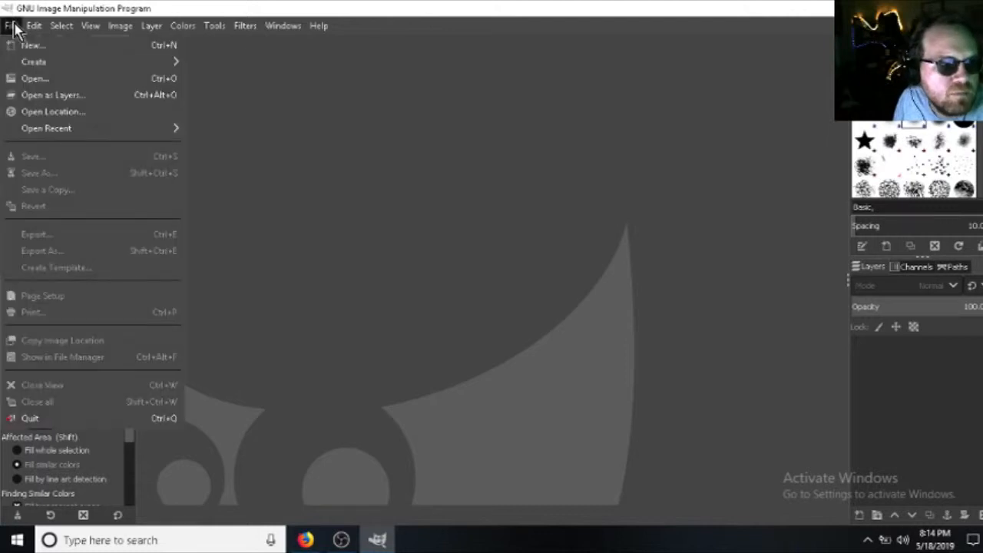
left_click(20, 45)
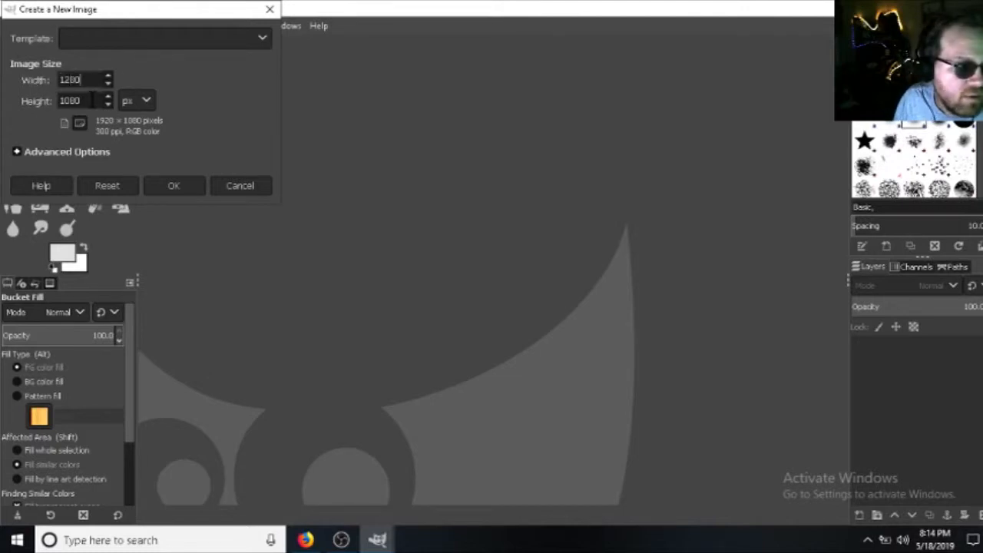
key("Tab")
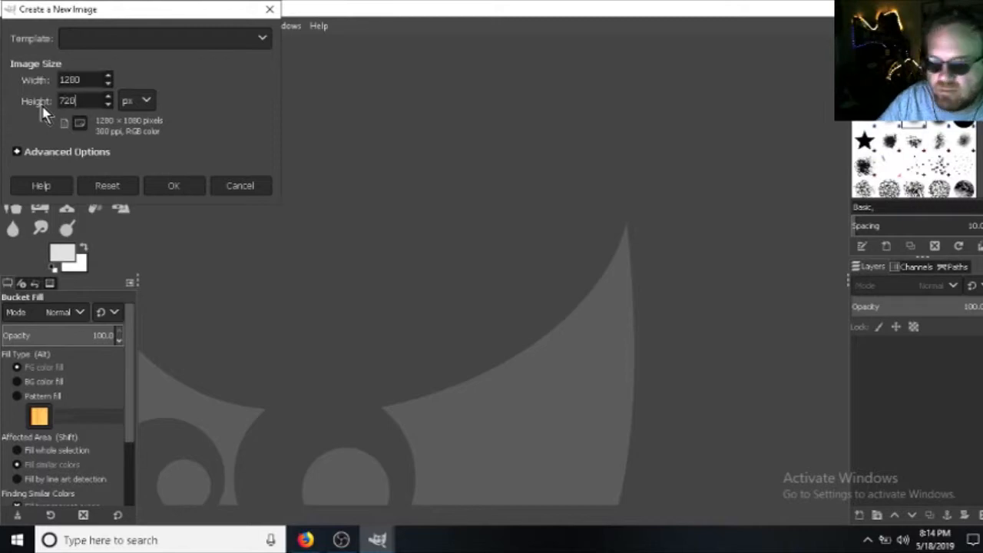
type("720")
left_click(164, 187)
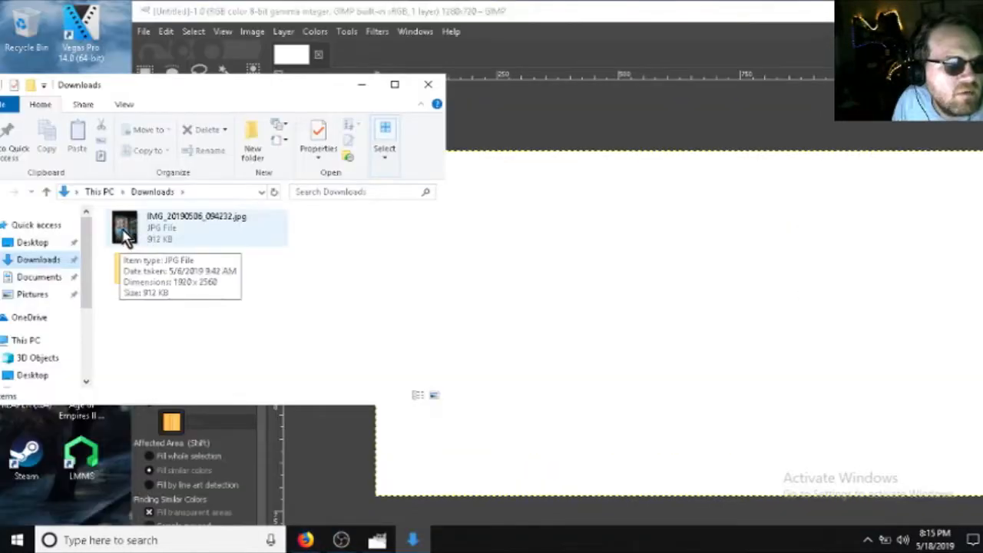
Add IMG_20190506_094232.jpg from the Downloads folder to the image as a layer, then close the folder and maximize GIMP.
left_click_drag(136, 226, 549, 294)
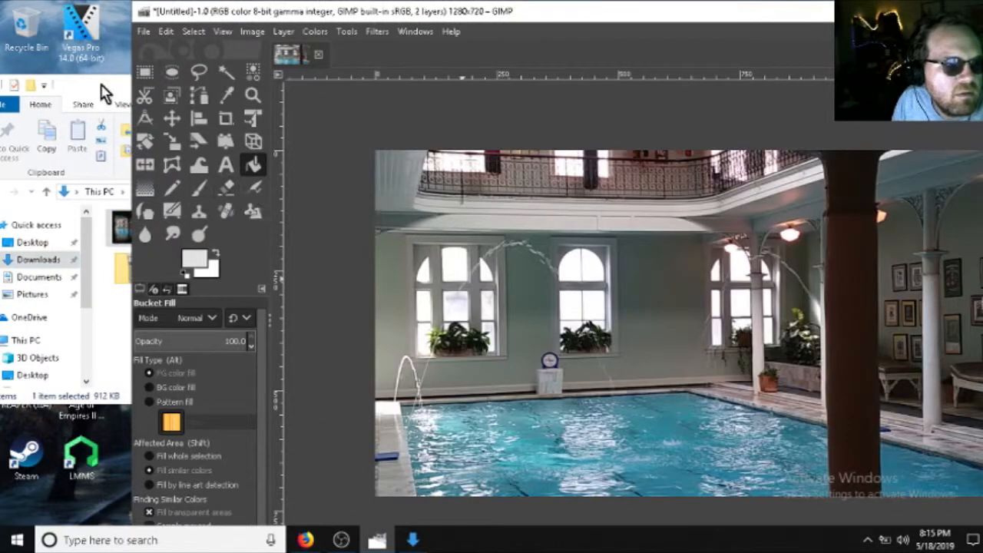
left_click(100, 92)
left_click(427, 85)
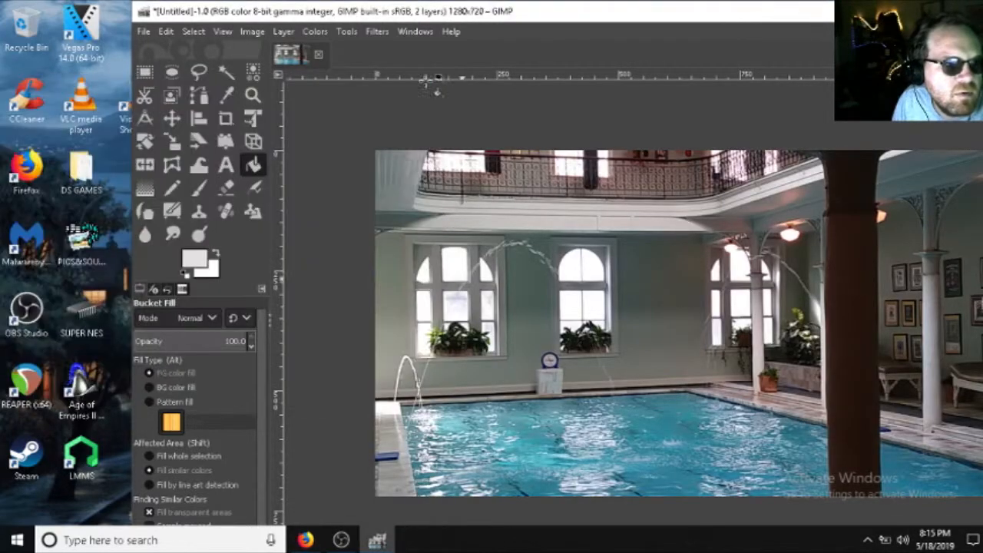
double_click(433, 12)
Add the text "New Orleans" and "Athletic Club" over the pool photo in Impact Condensed and set its size to 98 px.
key("t")
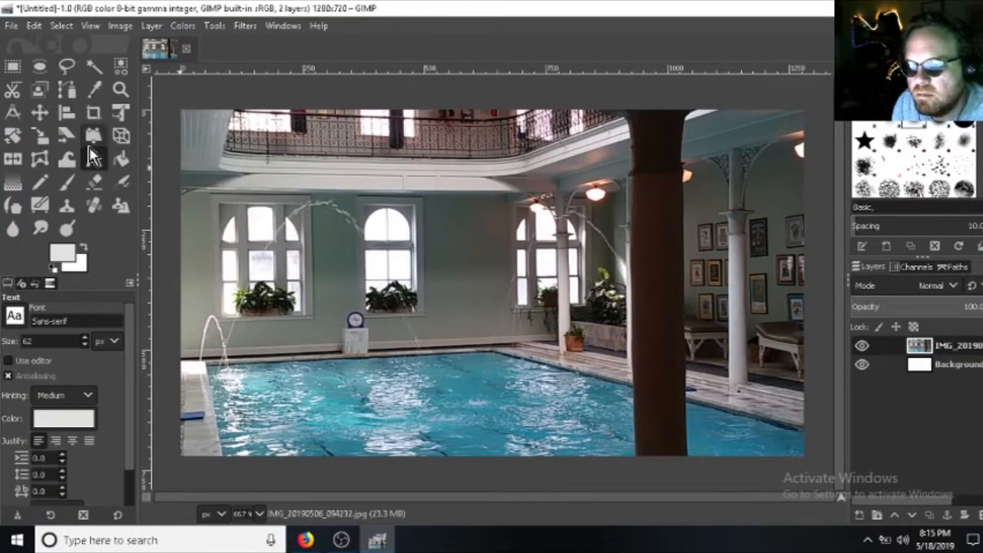
left_click(232, 180)
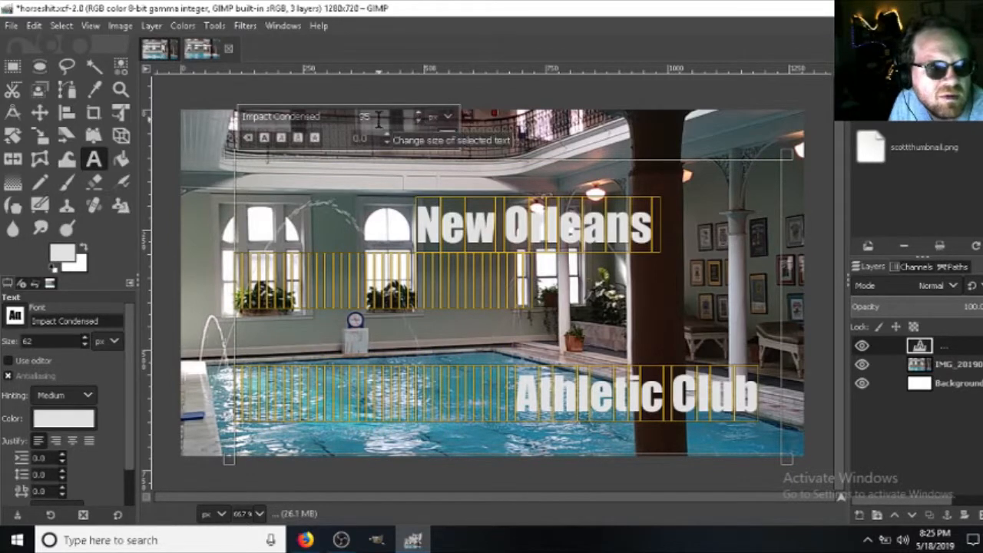
left_click(419, 112)
left_click(420, 112)
left_click(419, 112)
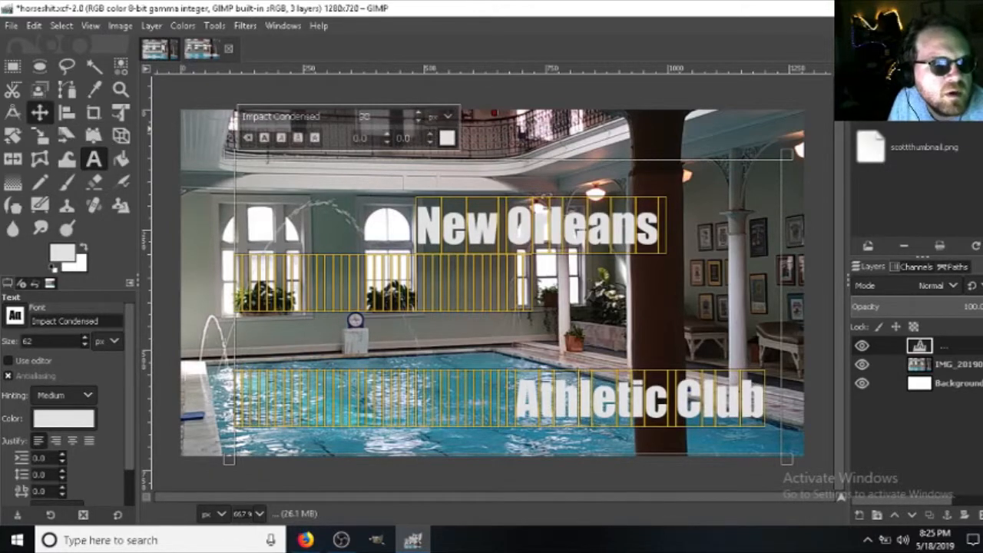
Shift the pool photo beneath the text with the Move tool and bring it back.
left_click(40, 112)
left_click_drag(501, 230, 559, 263)
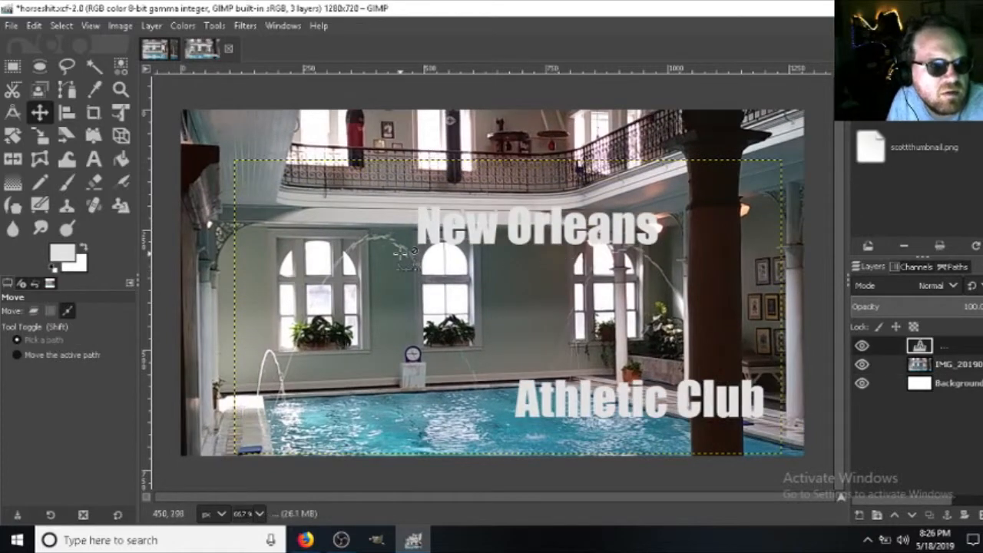
scroll(401, 252, "down", 1)
scroll(401, 252, "up", 1)
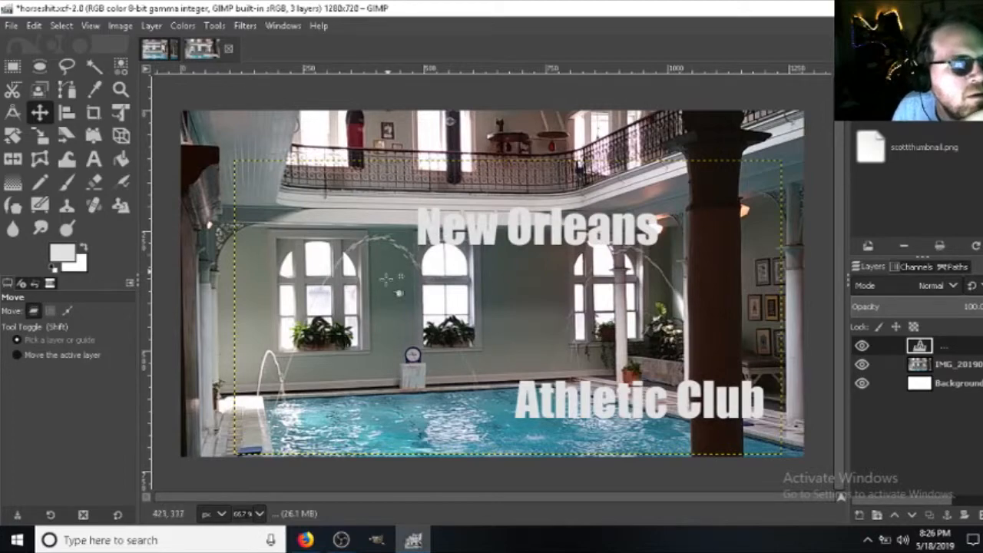
left_click_drag(386, 278, 327, 257)
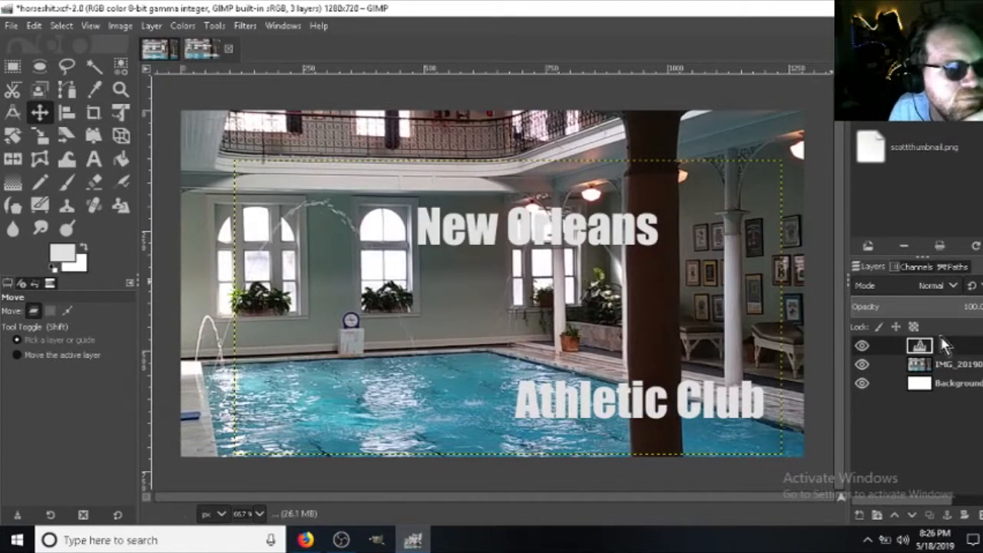
Lock the text layer's position and reposition the pool photo beneath the text.
left_click(896, 329)
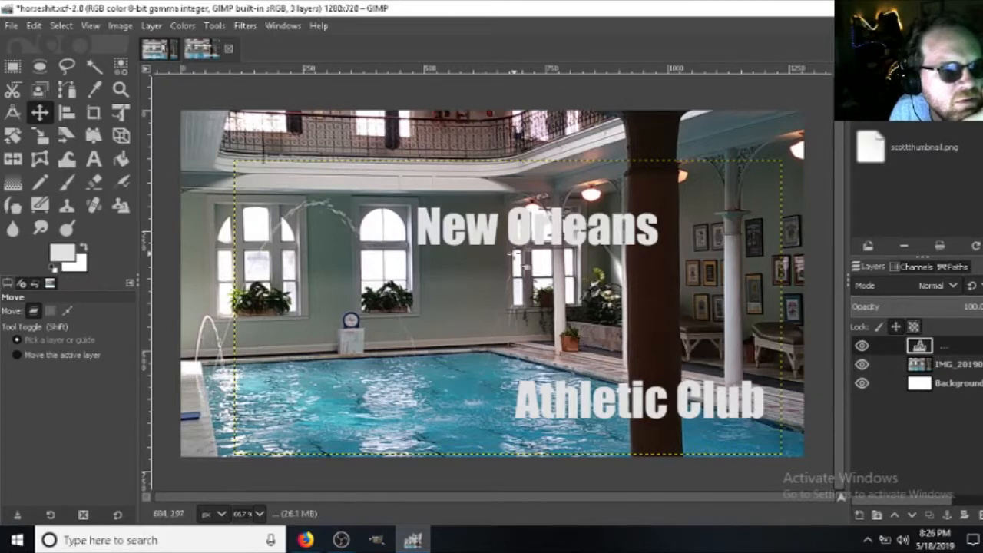
left_click(530, 238)
left_click_drag(464, 221, 602, 209)
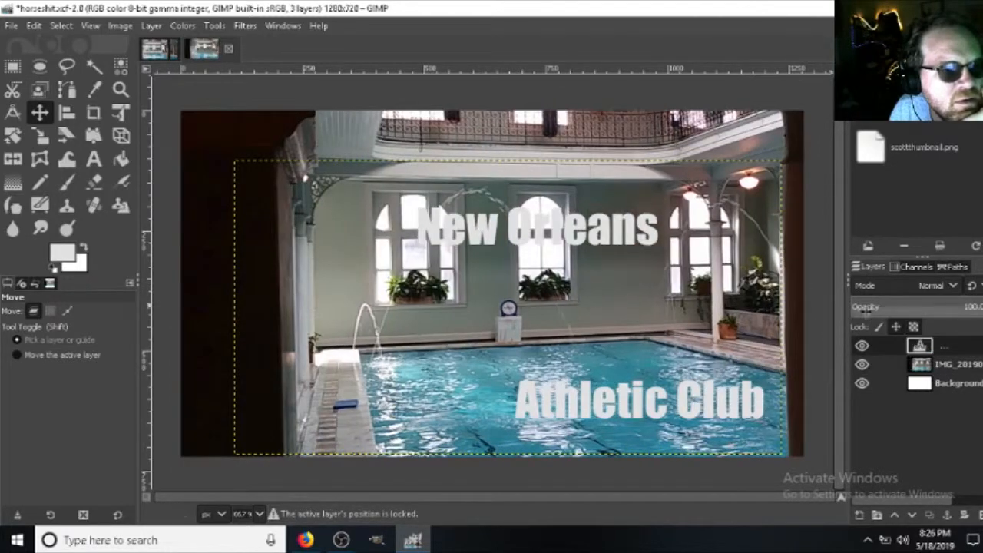
left_click_drag(655, 318, 508, 311)
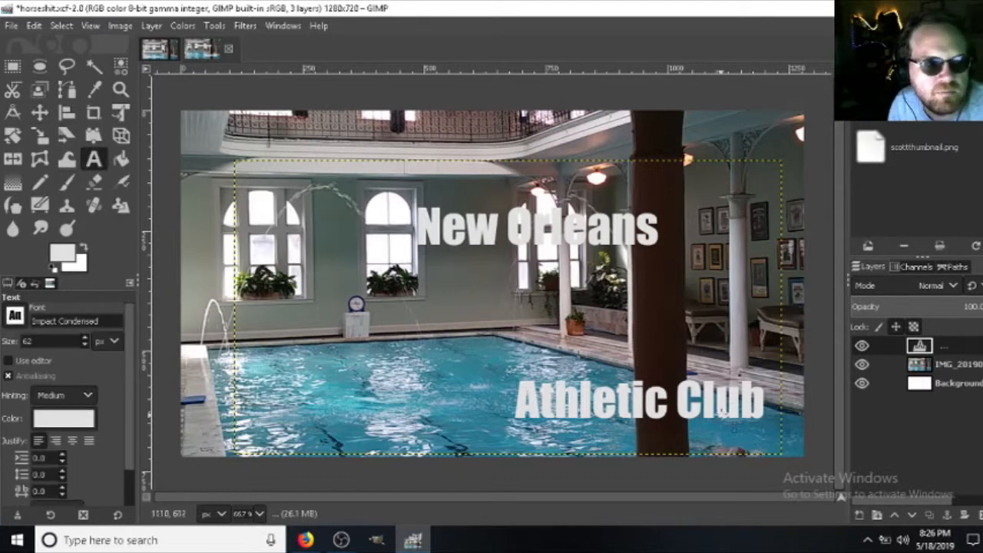
Create a path from the "New Orleans Athletic Club" text and turn that path into a selection.
left_click(766, 405)
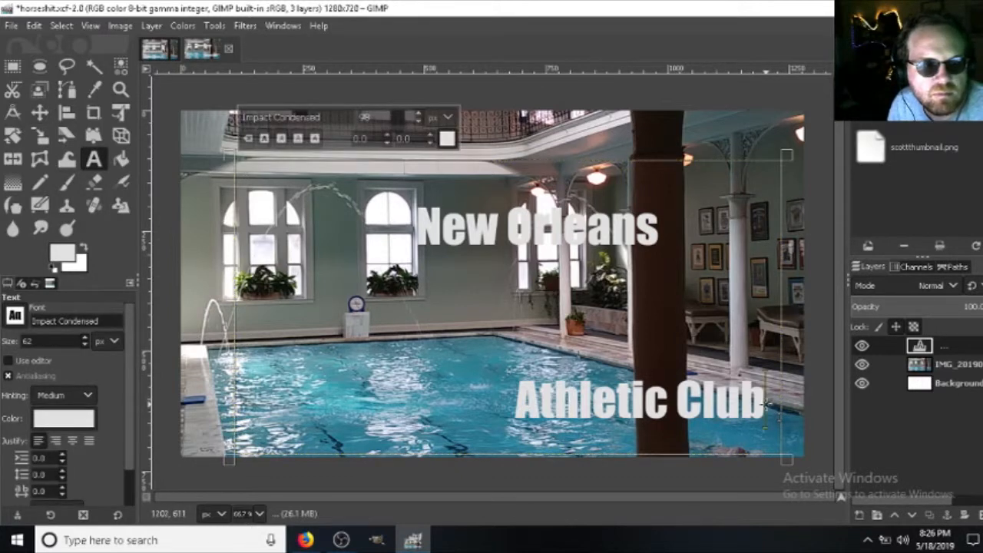
left_click_drag(766, 407, 431, 216)
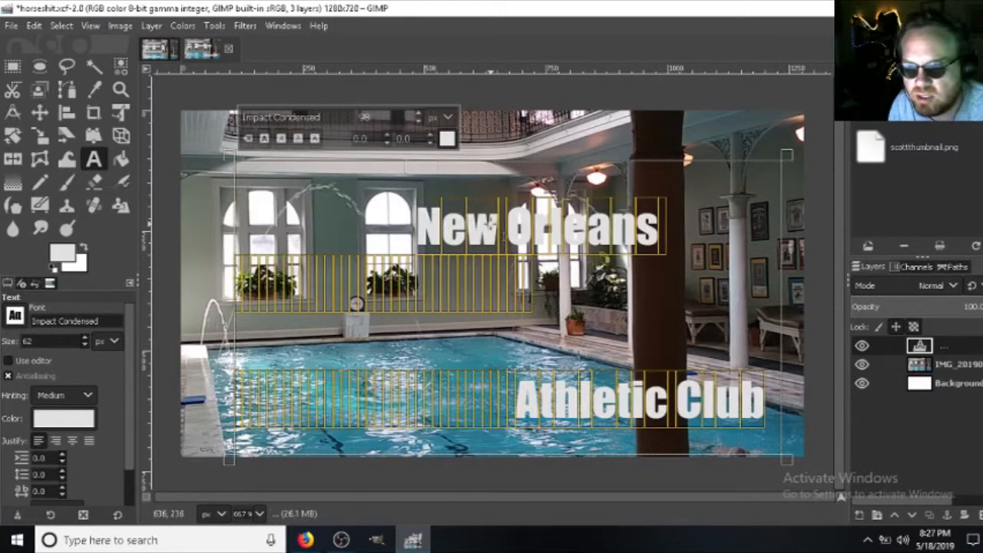
right_click(489, 234)
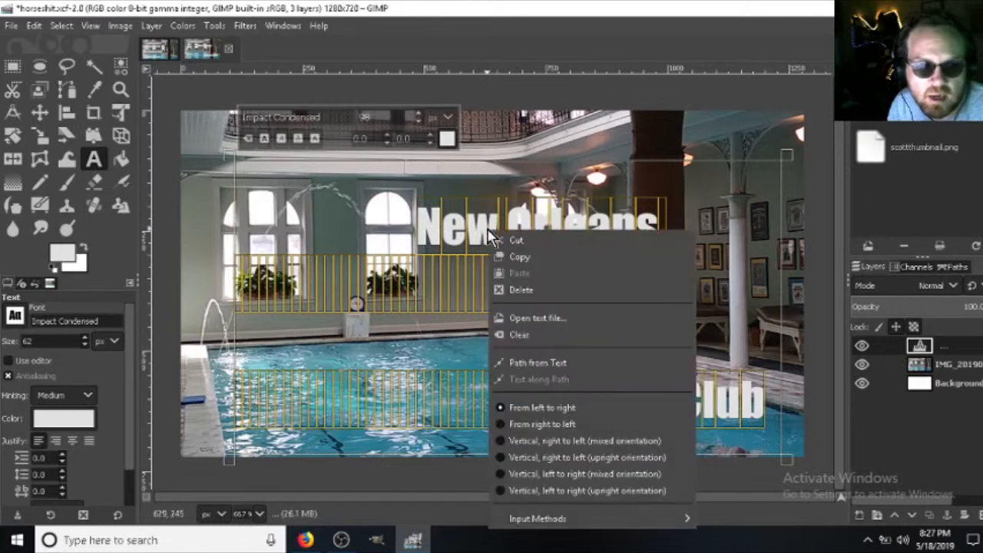
left_click(548, 367)
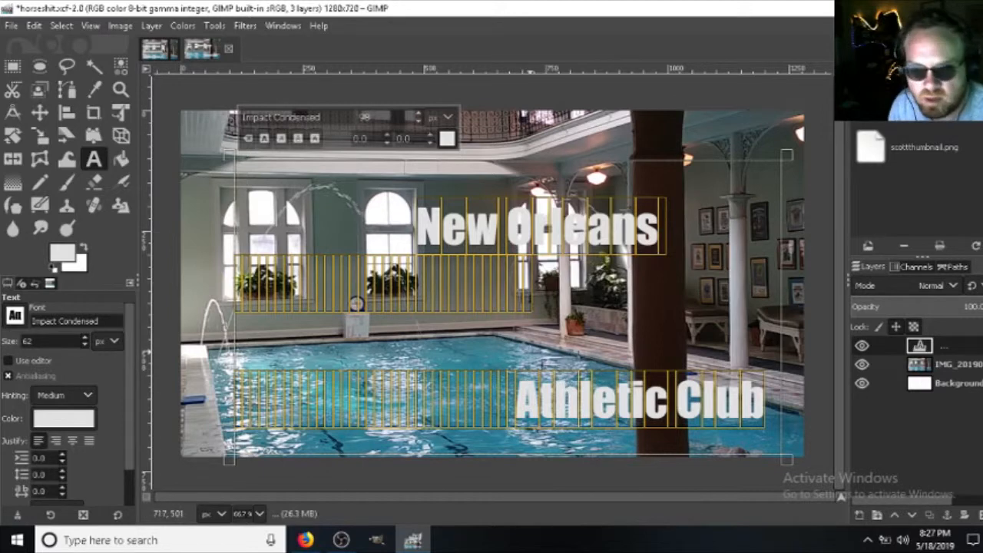
left_click(60, 26)
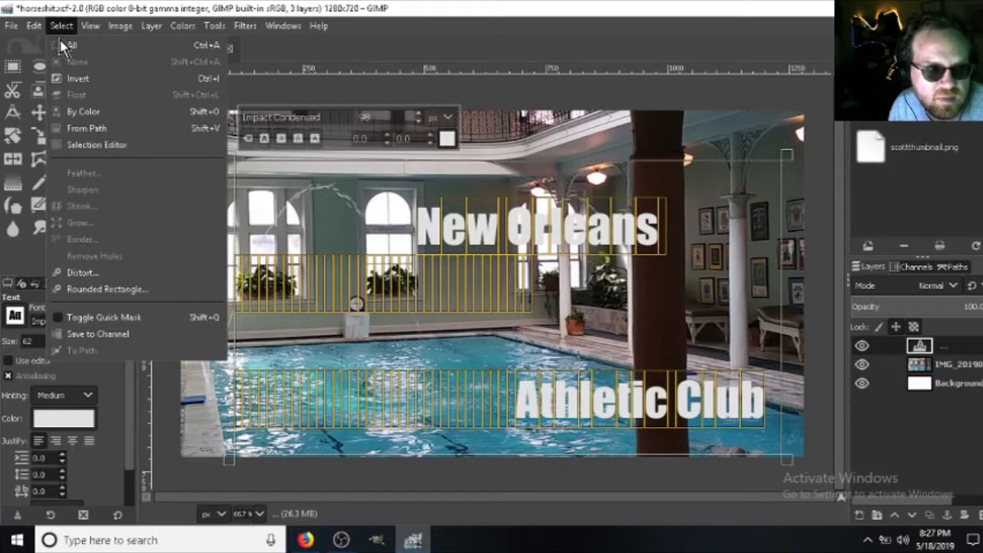
left_click(87, 132)
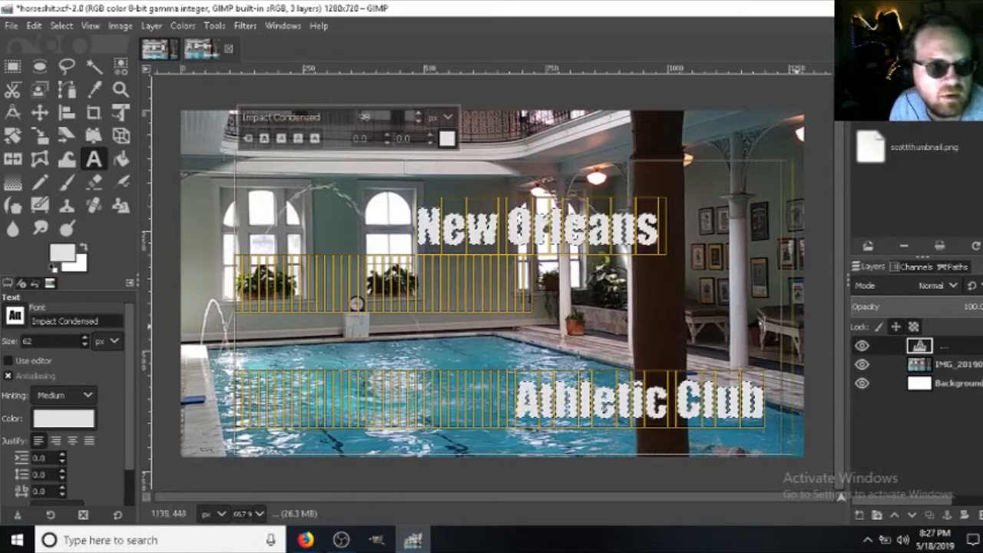
Grow the selection around the text letters by 14 px.
right_click(474, 225)
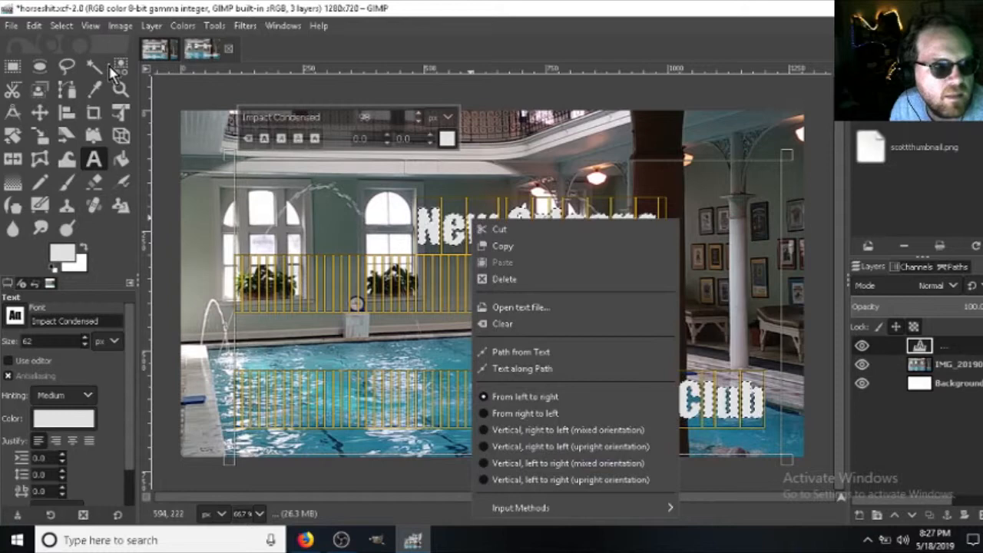
left_click(56, 25)
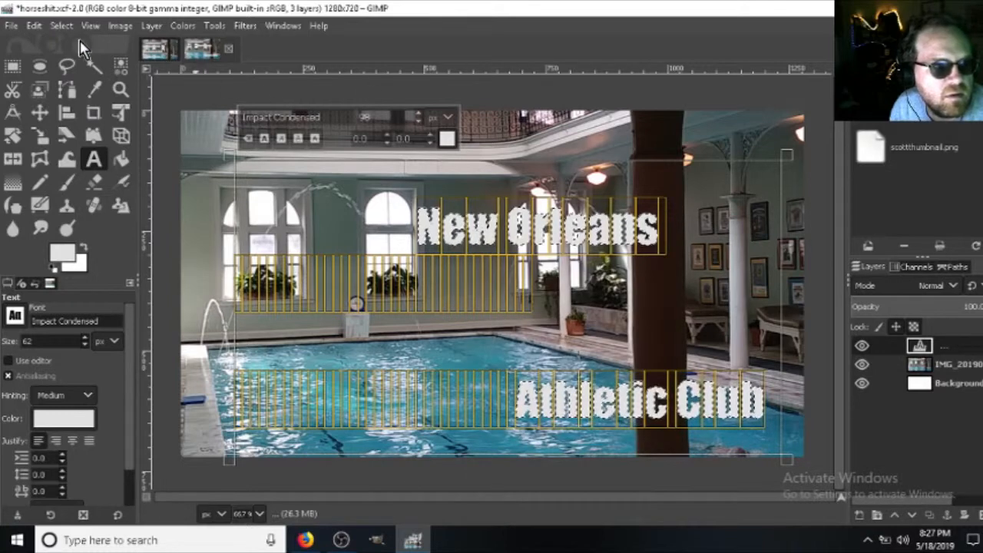
left_click(68, 25)
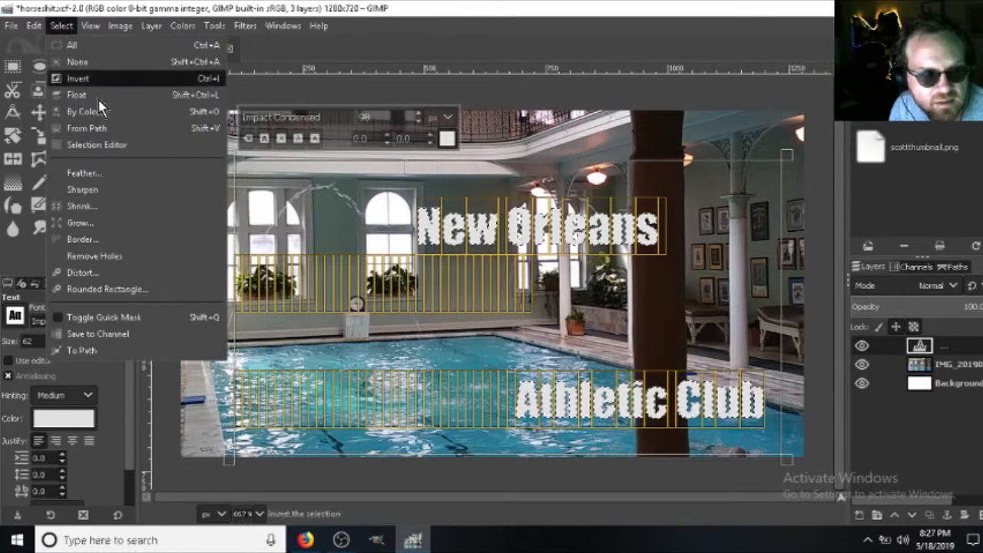
left_click(112, 224)
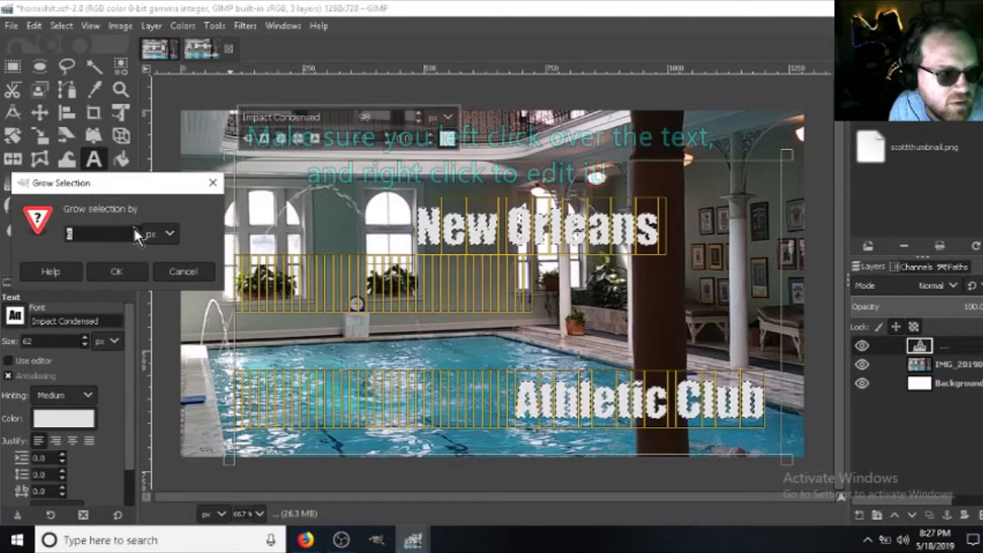
type("12")
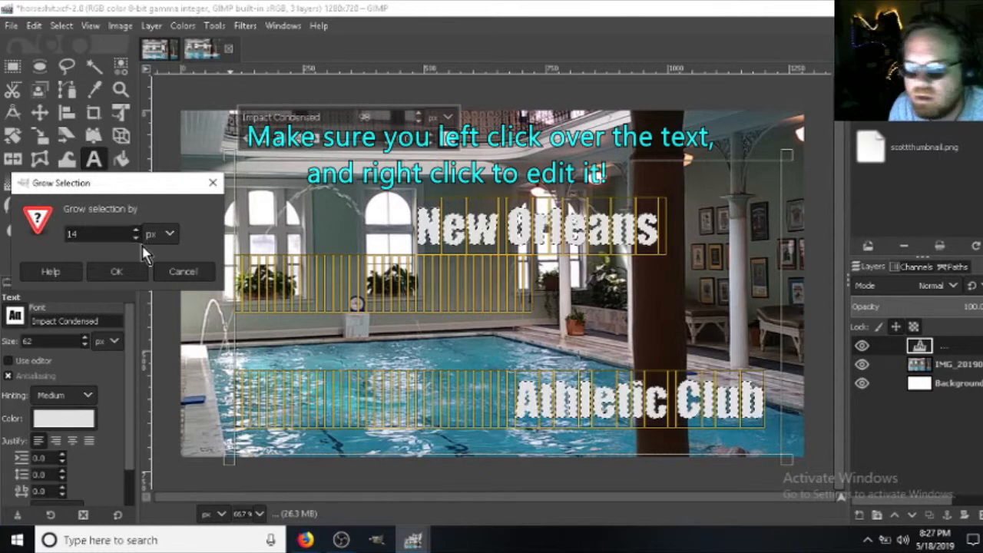
left_click(115, 273)
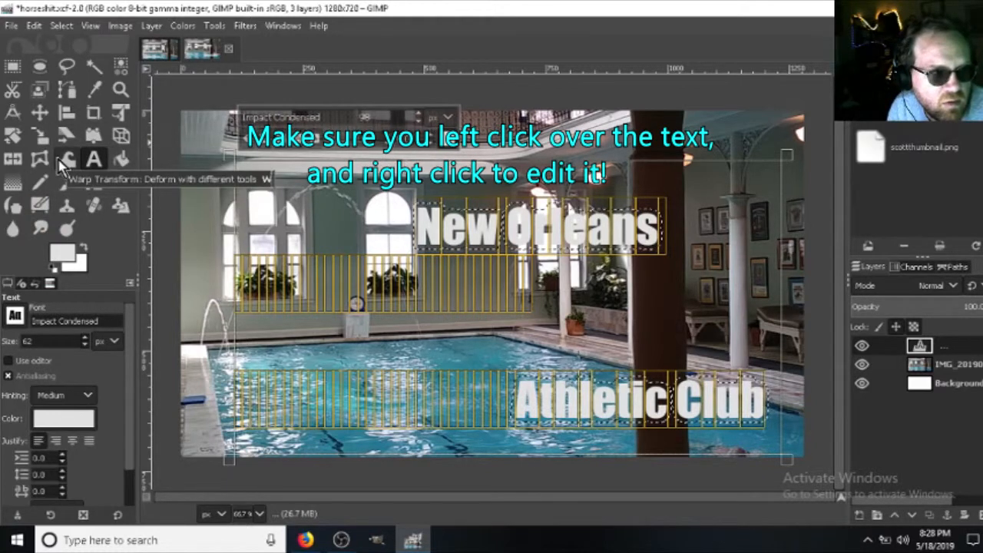
Choose the Bucket Fill tool and set the foreground colour to near-black 040404.
left_click(123, 162)
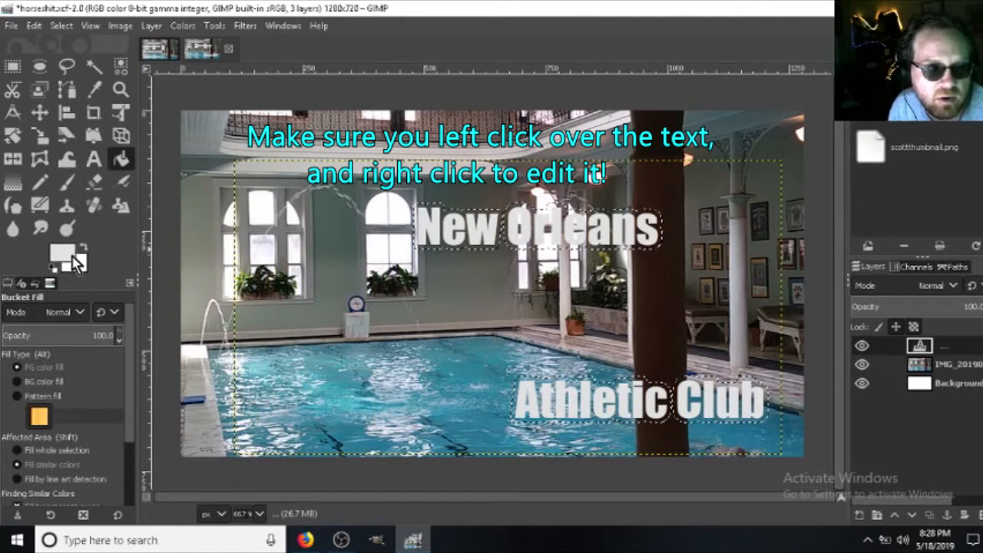
left_click(68, 255)
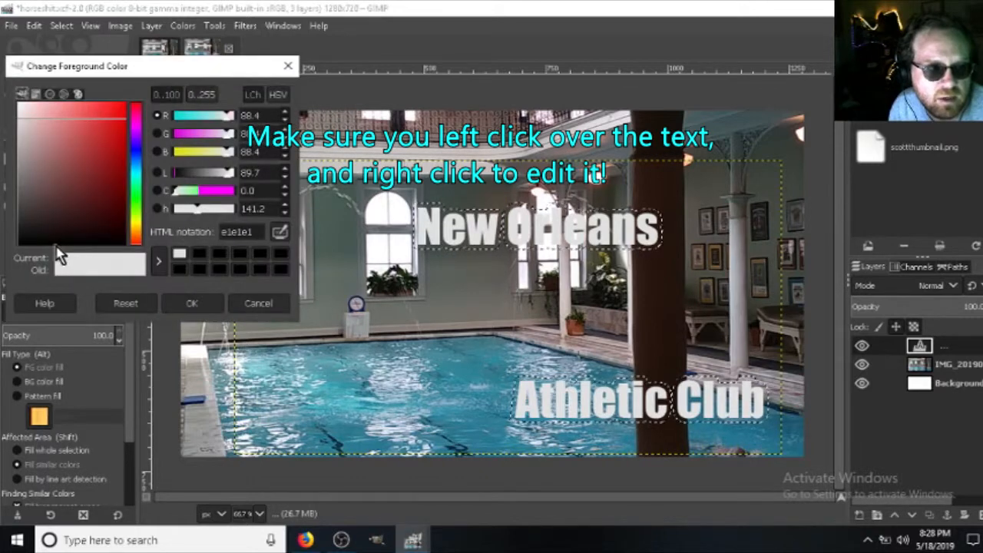
left_click(23, 242)
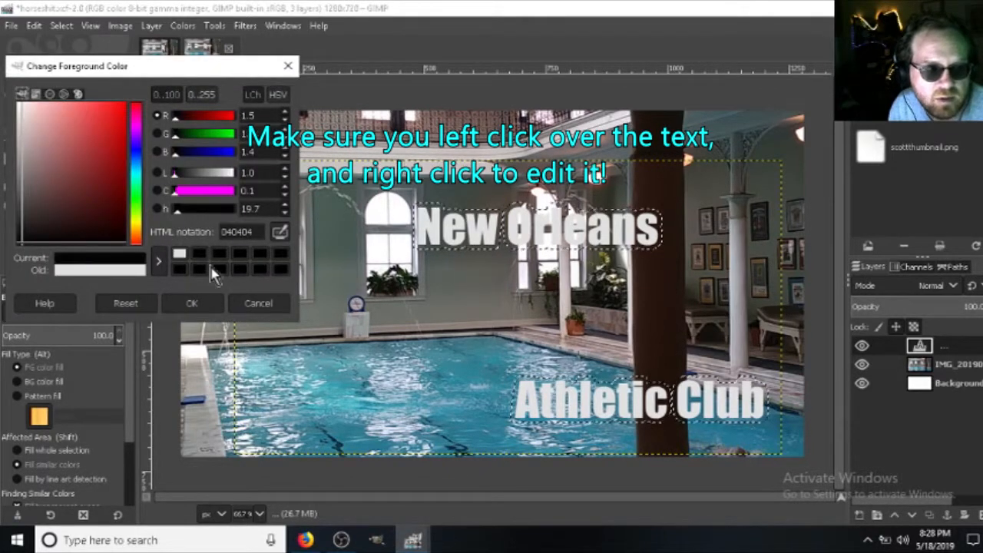
left_click(190, 303)
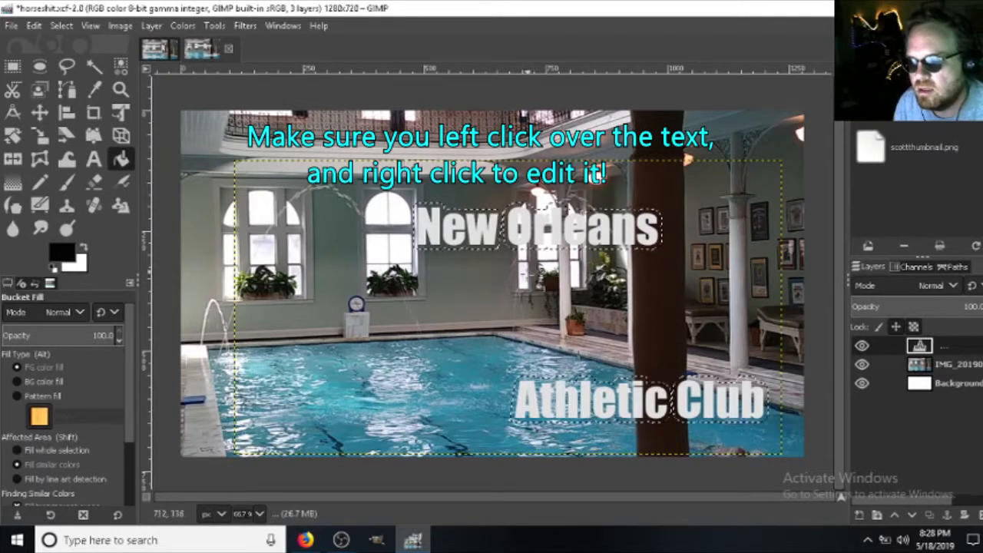
Try to bucket-fill the selected border area around the "New Orleans" letters with the near-black foreground colour.
scroll(538, 304, "up", 1)
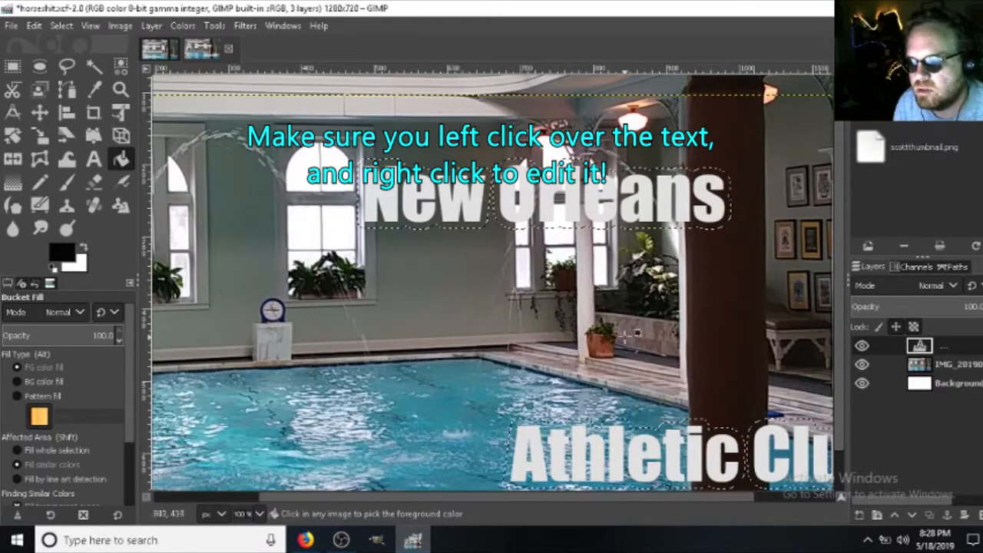
scroll(508, 290, "up", 1)
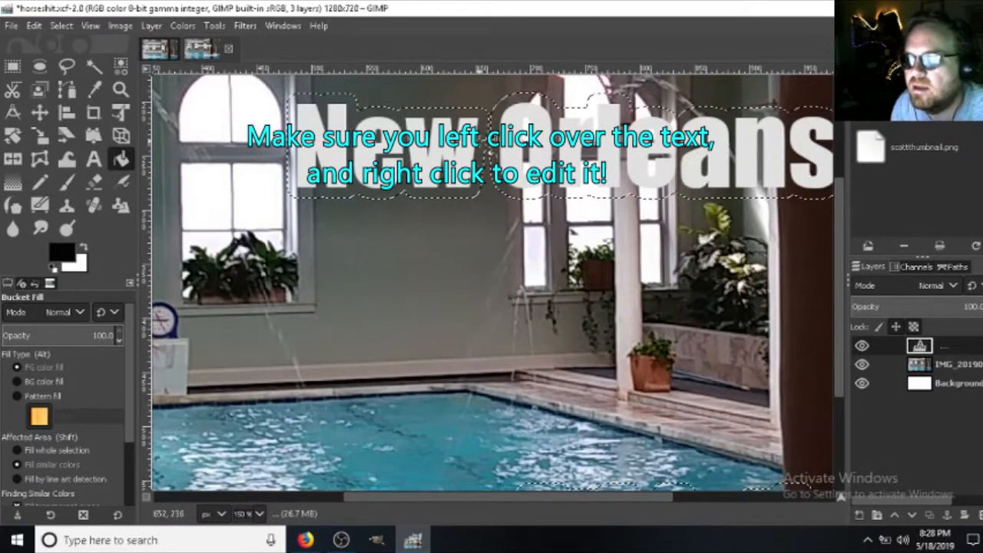
left_click(484, 143)
left_click(484, 143)
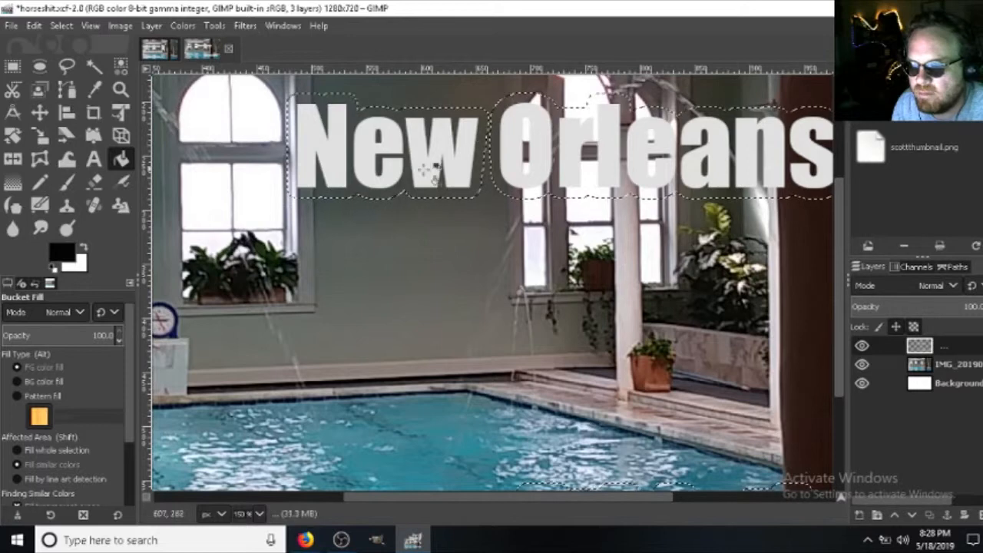
Keep the near-black foreground colour and set the background colour to black, 000000.
left_click(65, 257)
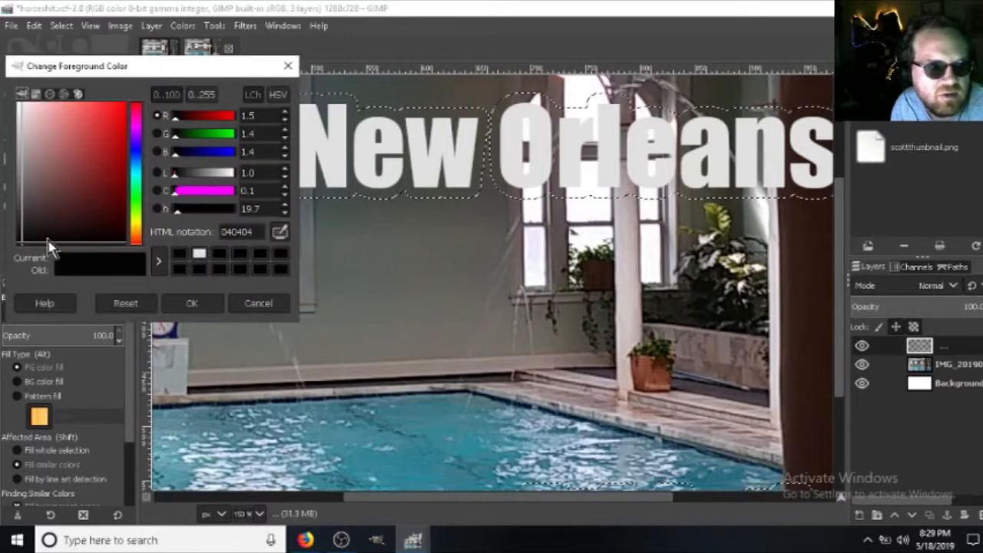
left_click(192, 303)
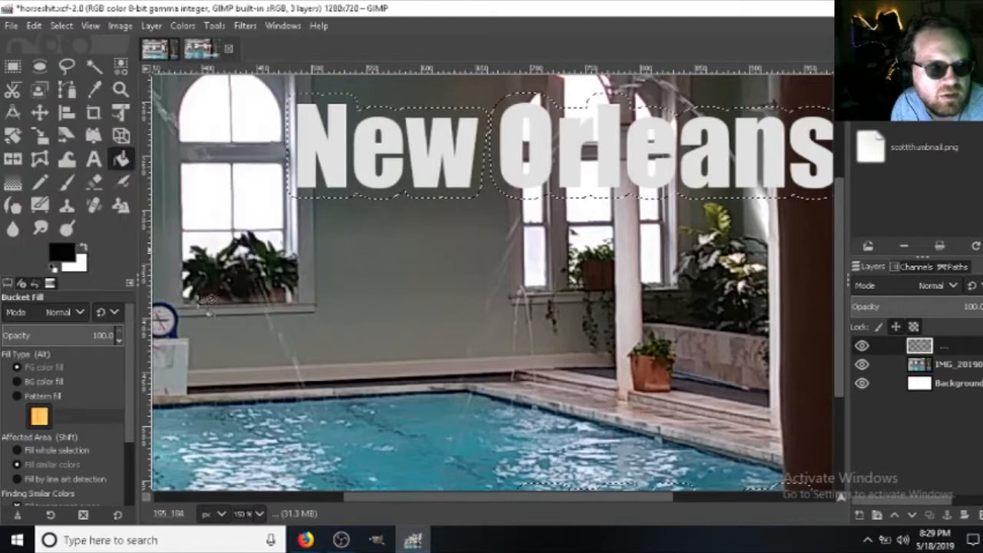
left_click(83, 266)
left_click_drag(64, 229, 36, 252)
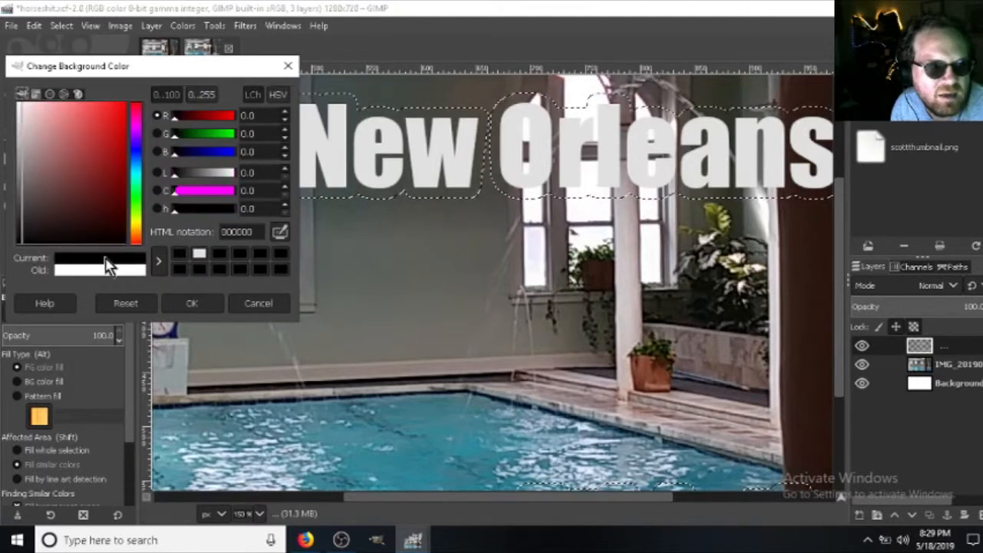
left_click(192, 303)
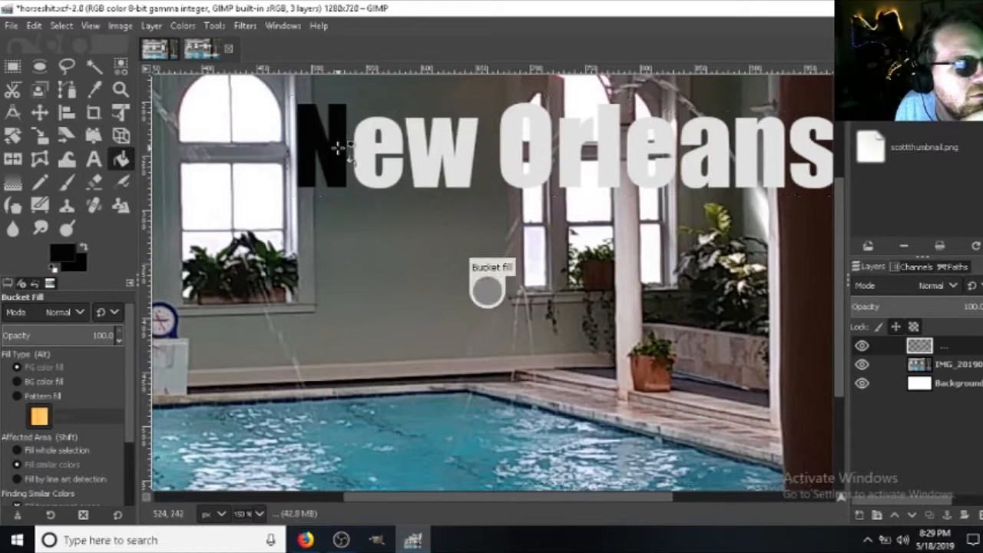
Undo the recent bucket fills, including the black fill on the letter N.
left_click(34, 26)
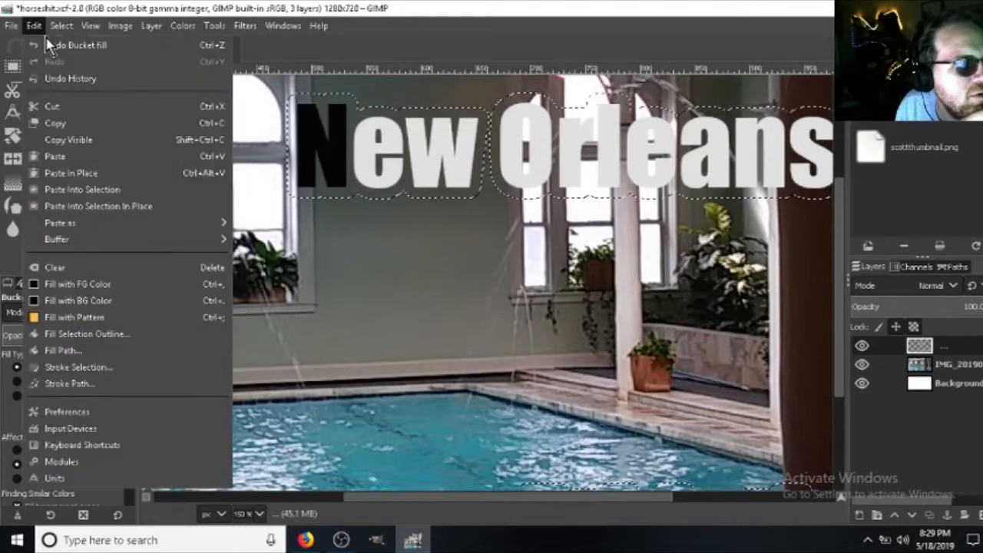
left_click(50, 46)
left_click(38, 27)
left_click(51, 45)
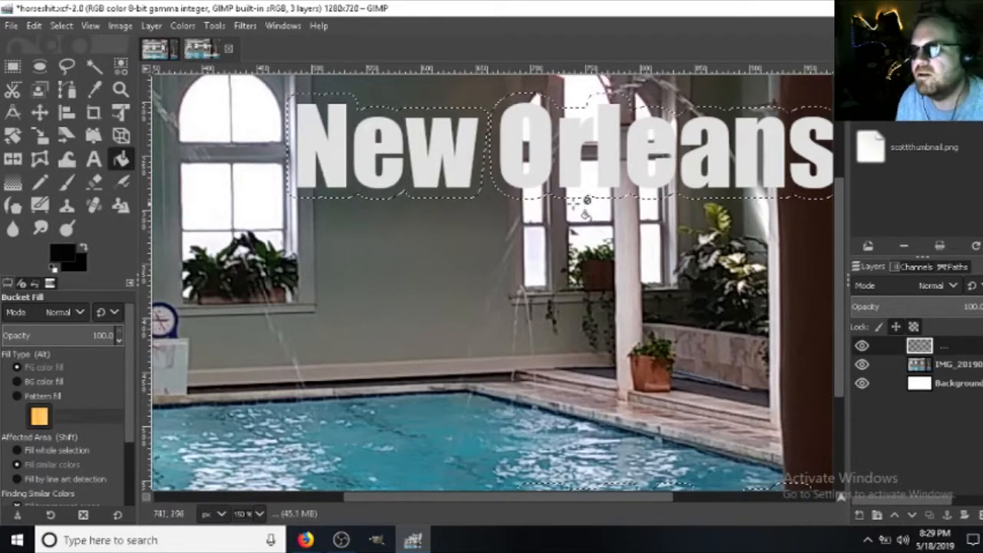
Grow the selection around the text by another 4 px.
scroll(281, 216, "down", 1)
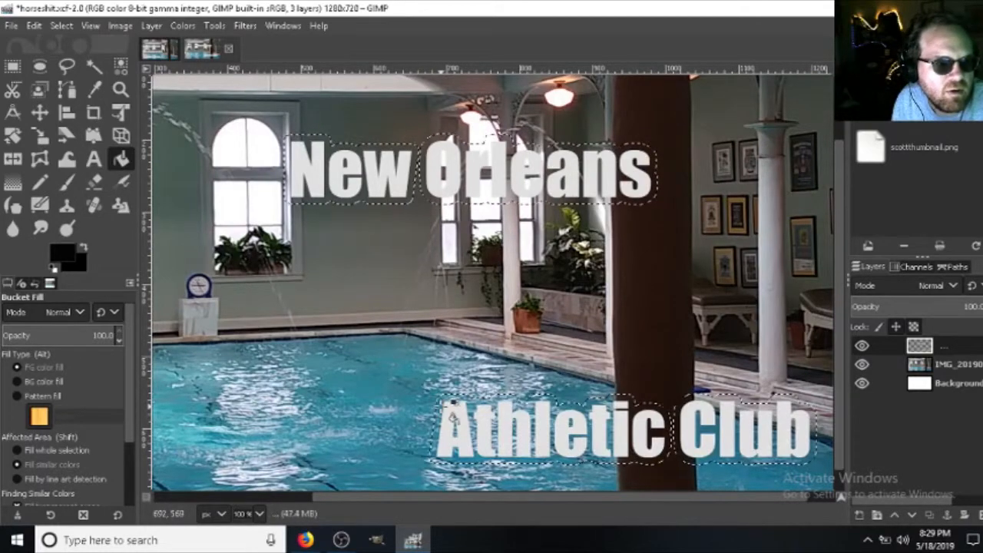
scroll(478, 423, "up", 2)
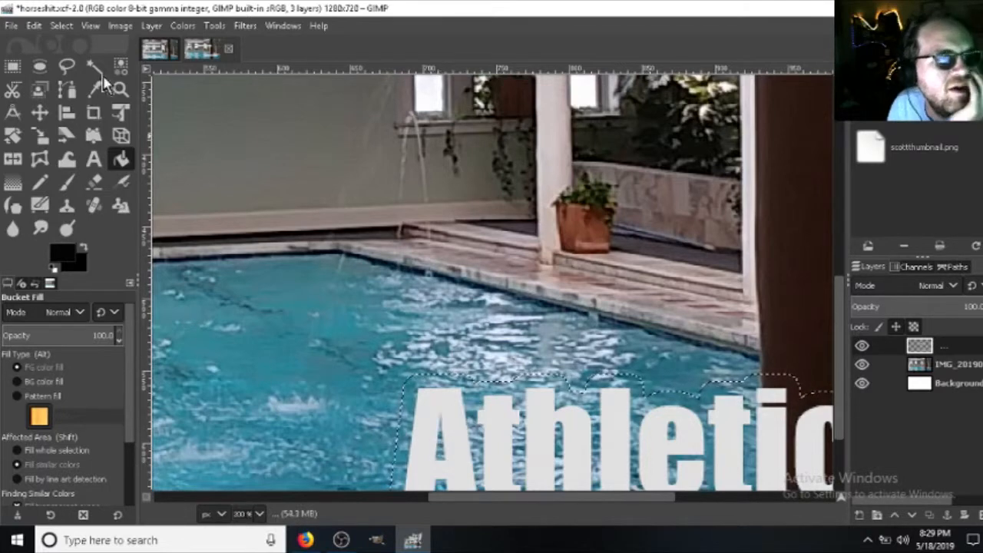
left_click(63, 26)
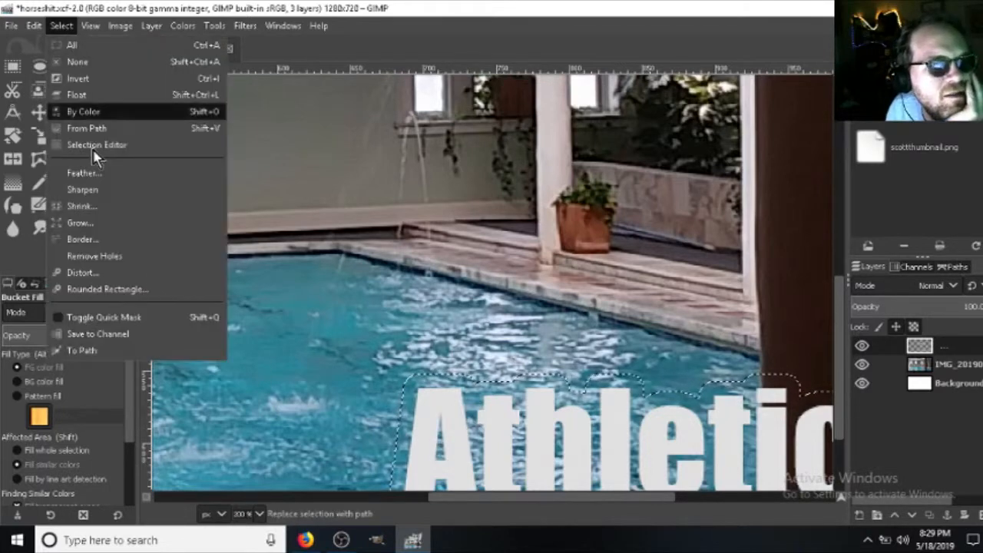
left_click(93, 222)
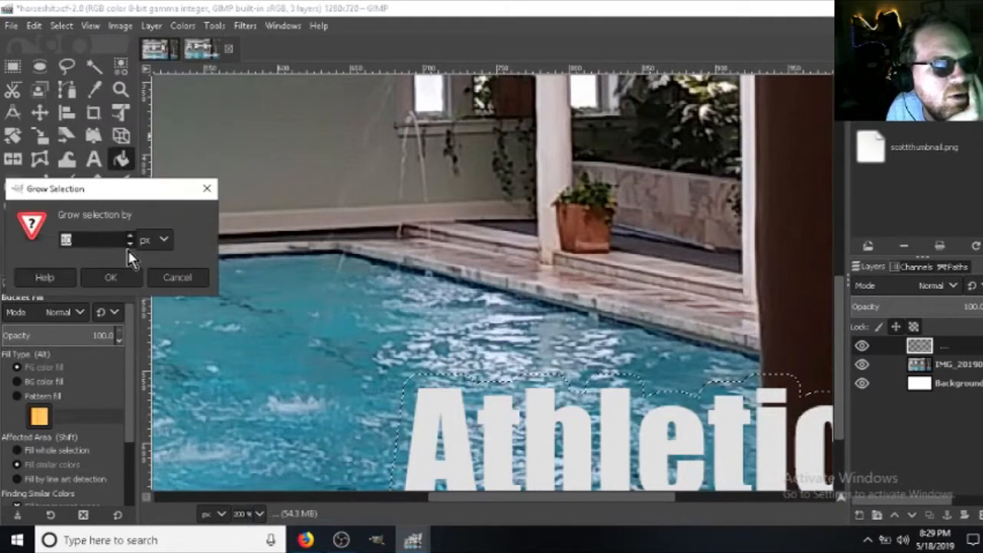
type("3")
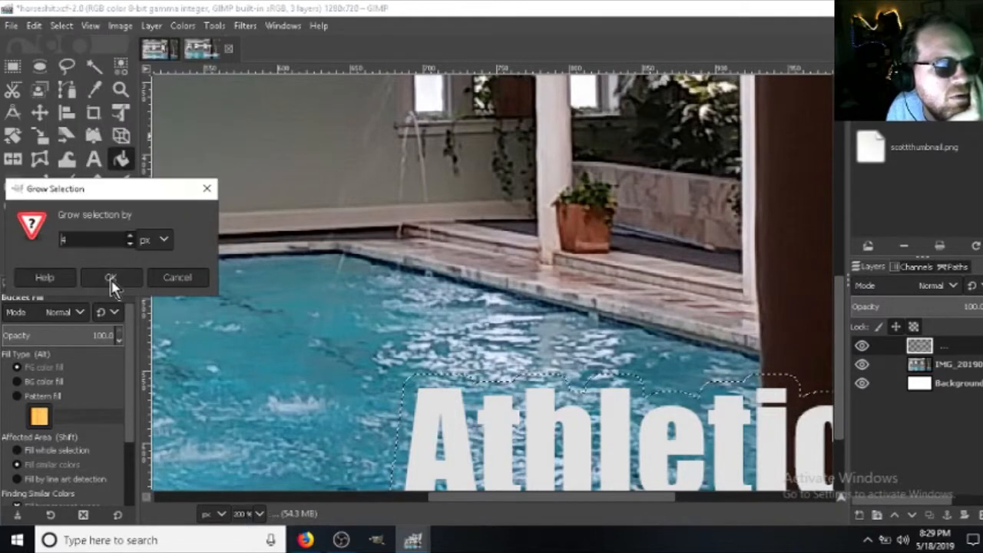
left_click(110, 277)
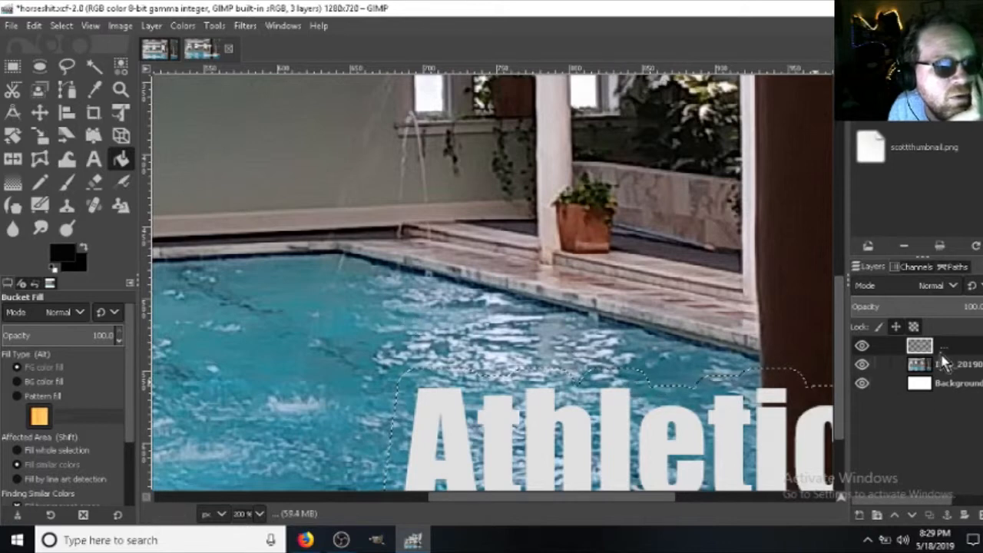
Bucket-fill the grown selection around the "New Orleans Athletic Club" letters with the near-black foreground colour.
left_click(487, 288)
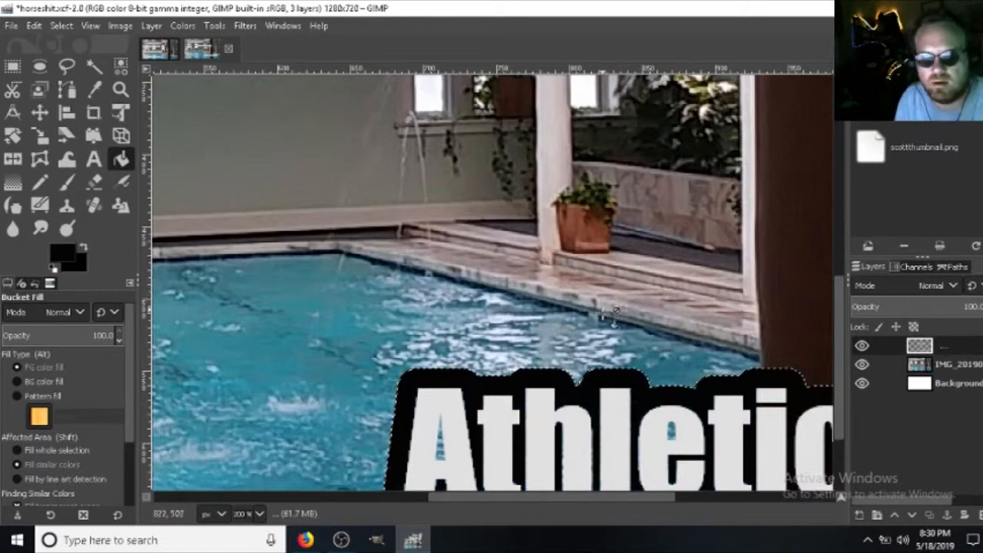
scroll(446, 208, "down", 1)
scroll(446, 207, "down", 2)
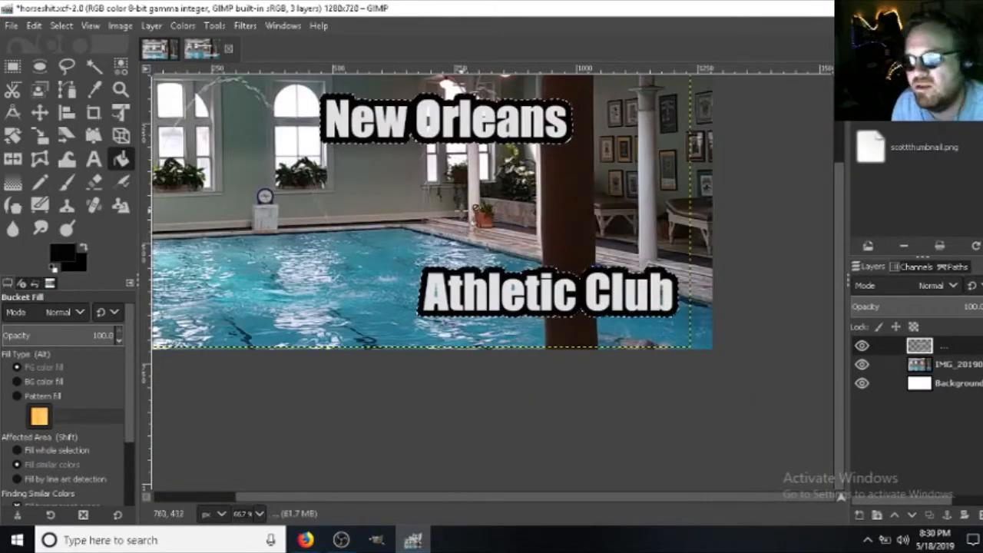
Fill the enclosed openings of the letters A, e and b in "Athletic Club" with the same dark colour.
scroll(400, 183, "up", 1)
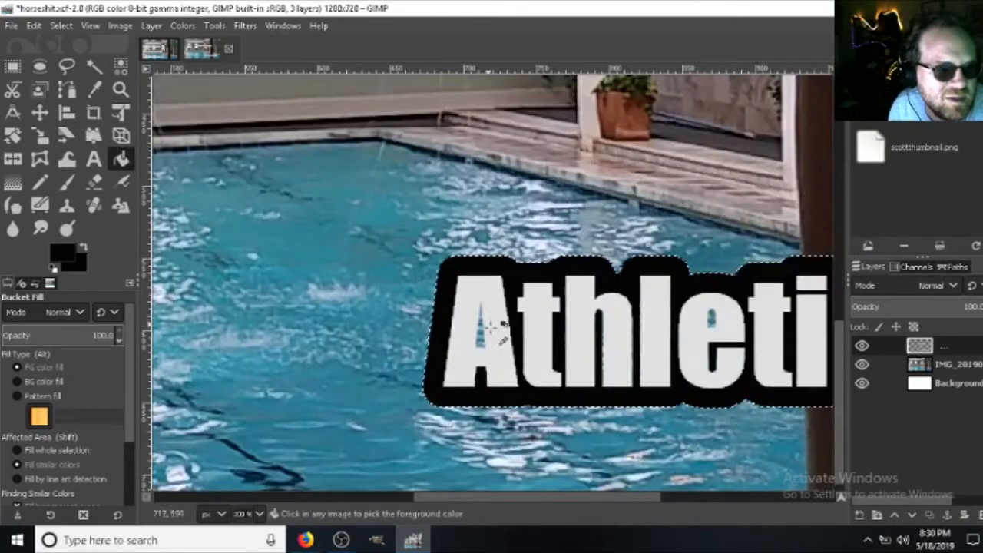
scroll(491, 327, "up", 2)
left_click(479, 328)
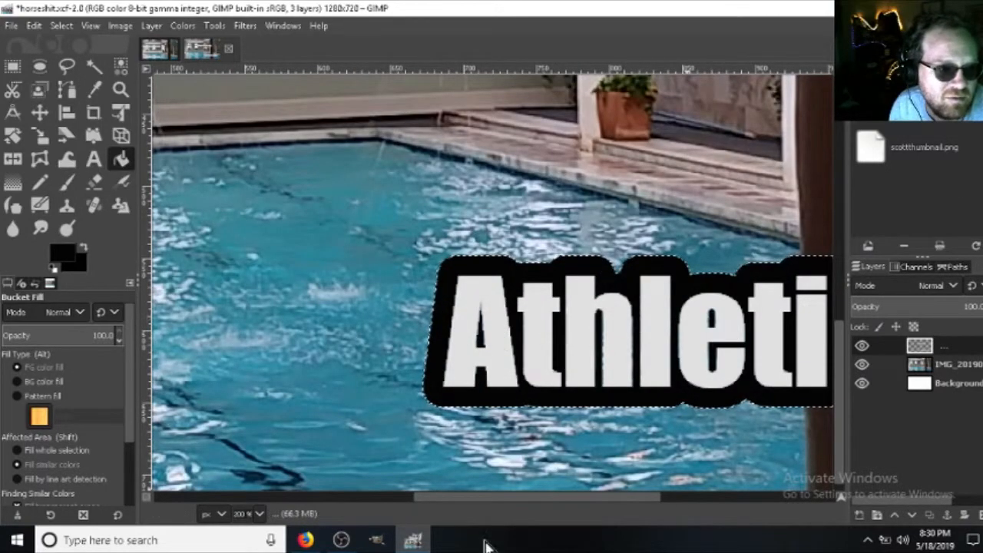
left_click_drag(500, 499, 680, 497)
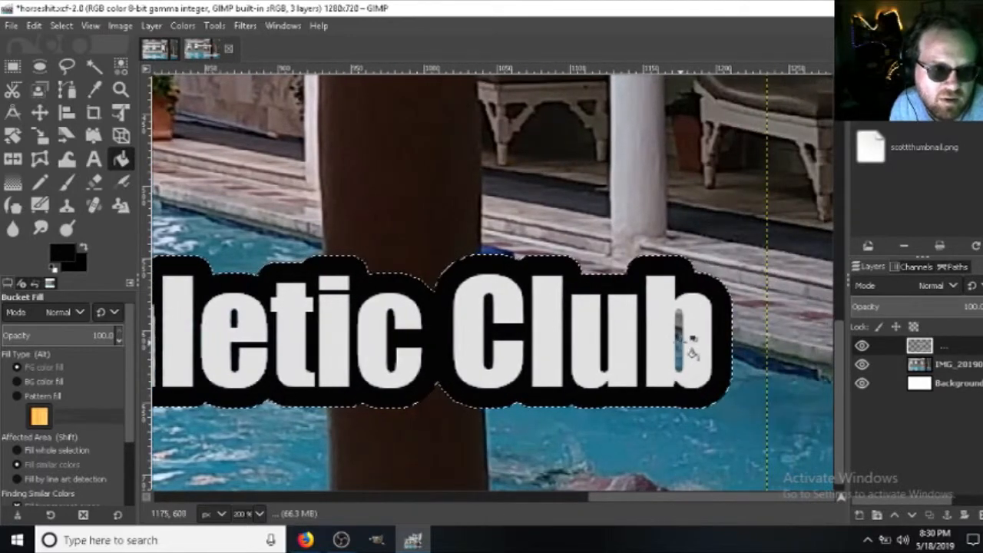
left_click(686, 353)
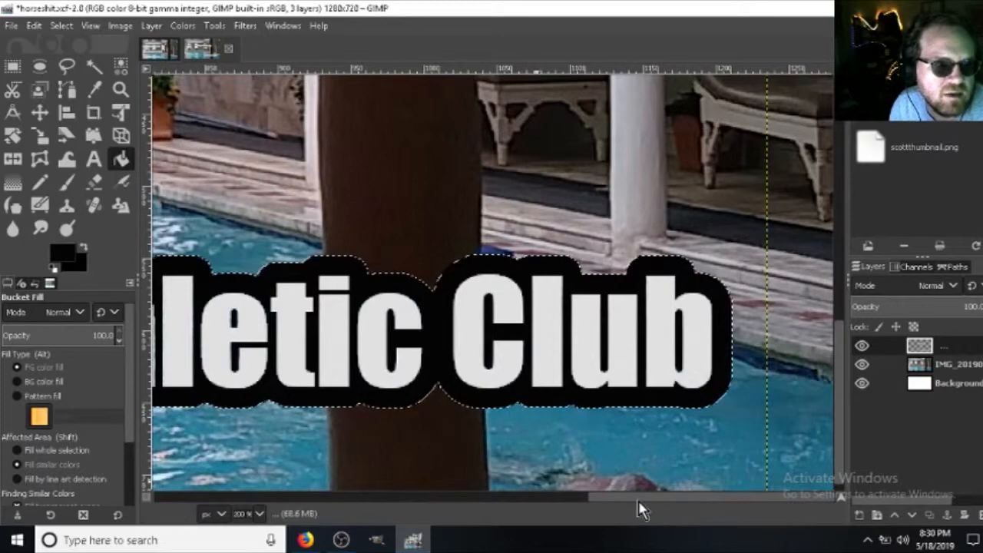
Fill the enclosed openings of the letters O, a and e in "New Orleans" with the outline colour.
left_click_drag(639, 500, 475, 501)
scroll(445, 368, "up", 5)
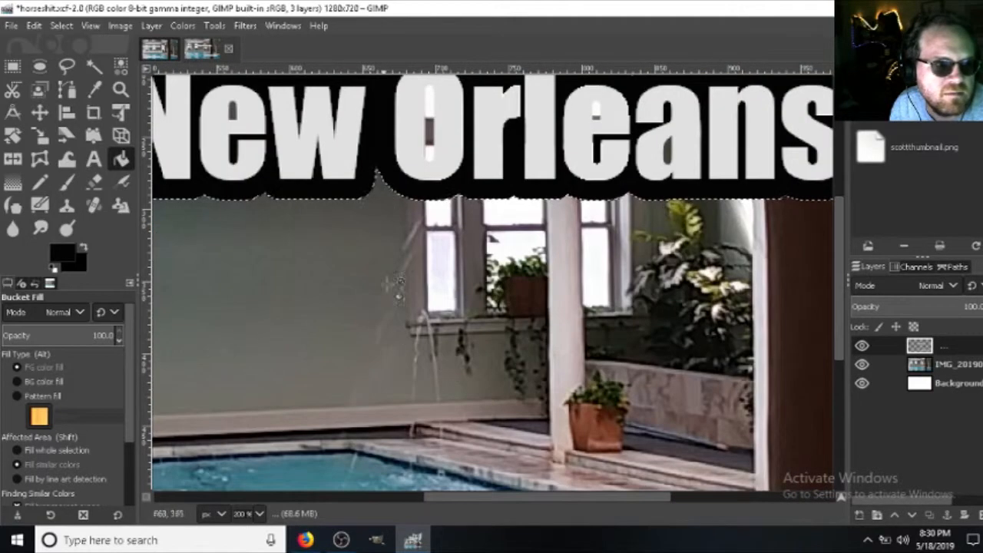
left_click(434, 126)
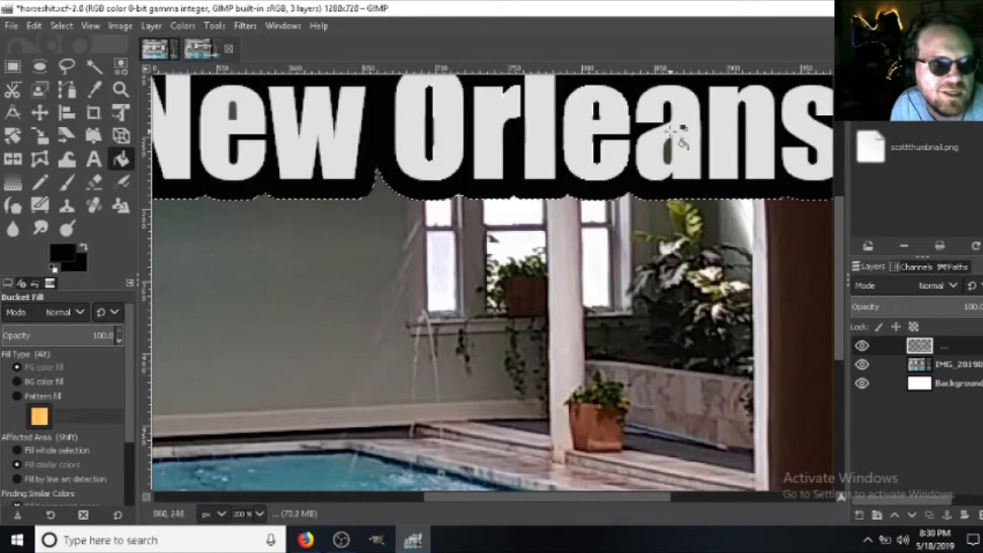
left_click(673, 150)
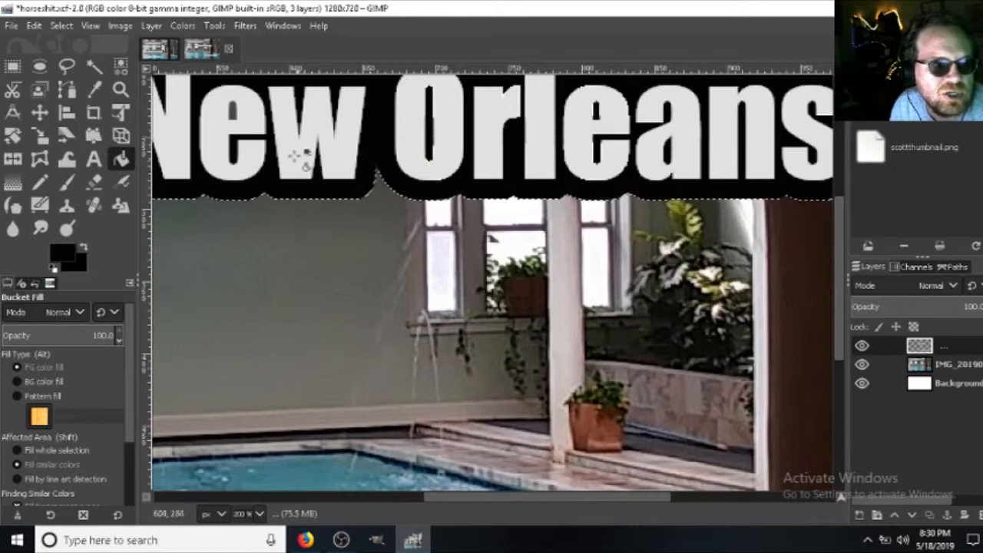
left_click(239, 108)
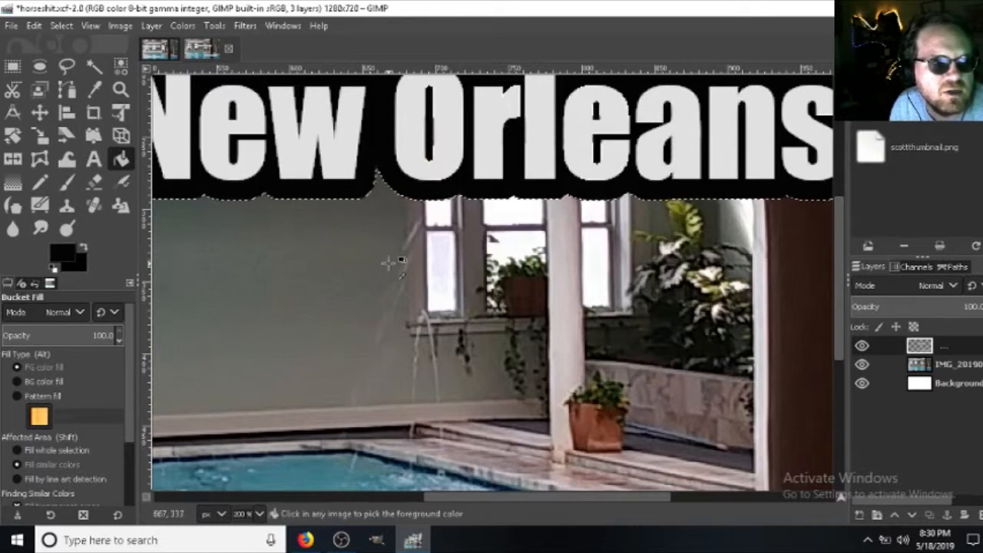
Move the outlined text layer up and to the left over the pool photo.
scroll(390, 263, "down", 2)
scroll(368, 269, "down", 1)
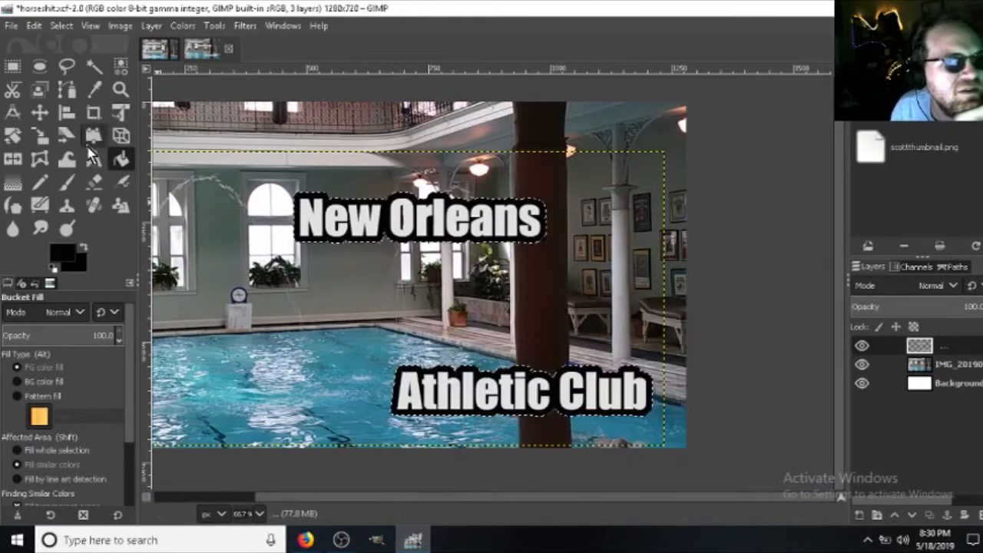
left_click(39, 112)
left_click_drag(354, 204, 329, 187)
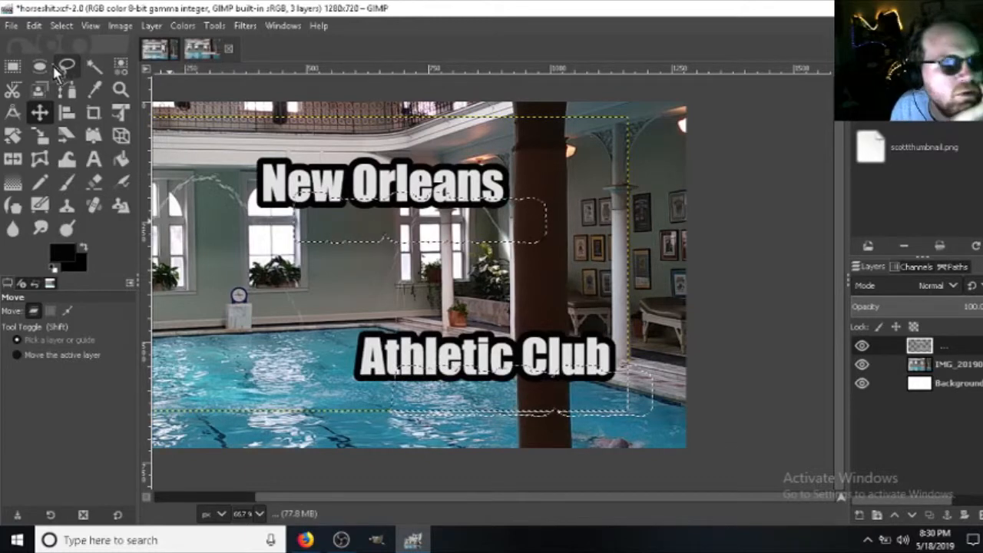
Clear the leftover selection and save the image to its existing XCF file.
left_click(62, 26)
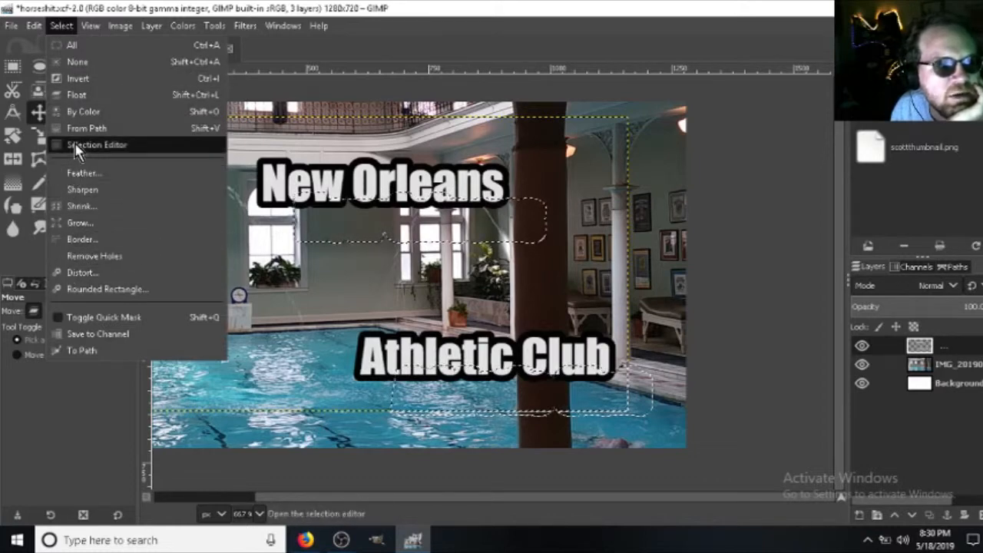
left_click(99, 71)
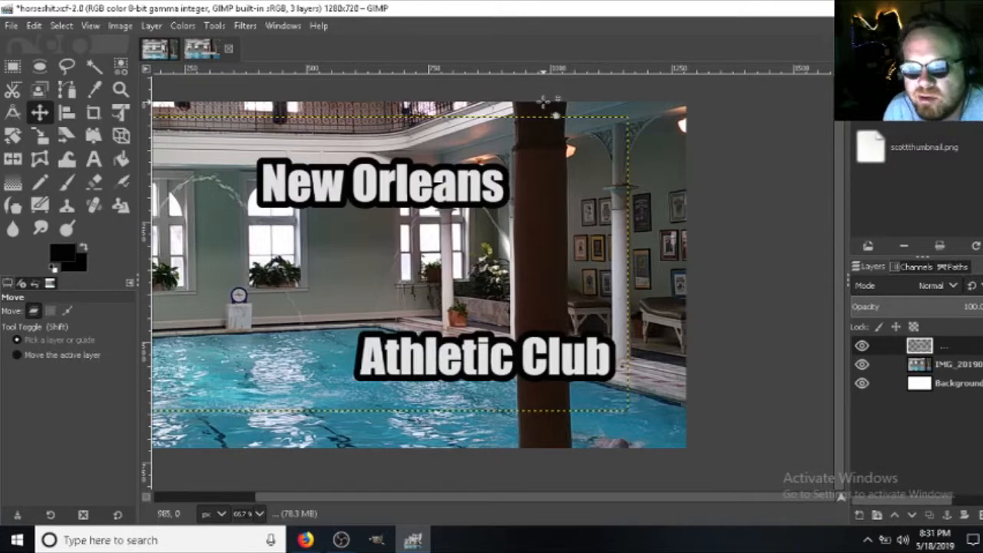
left_click(11, 26)
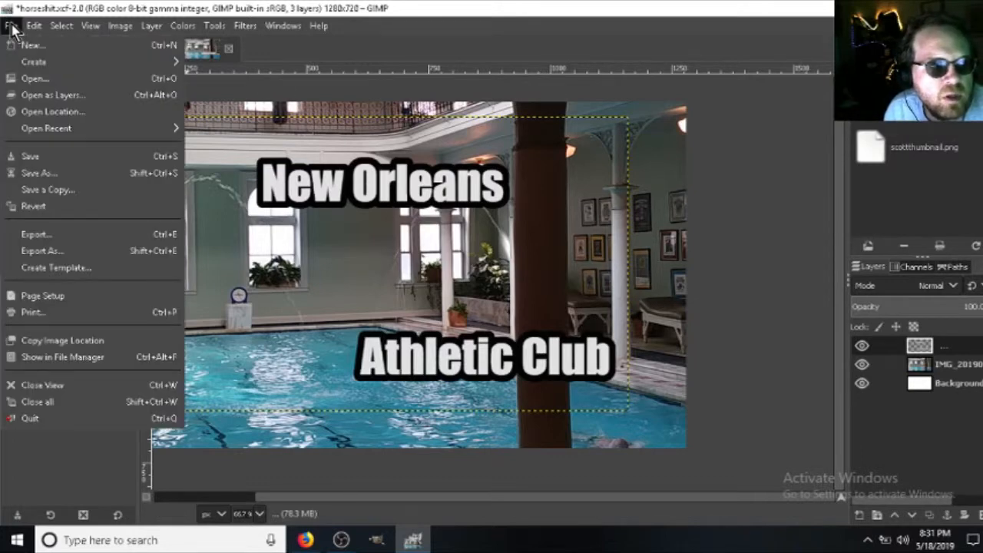
left_click(48, 157)
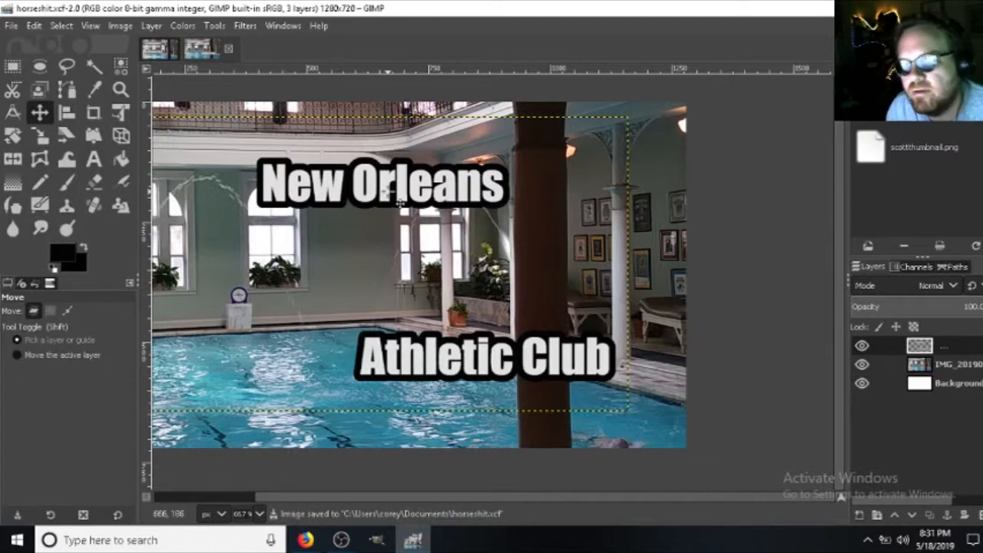
Export the image as horseshit.png to the Desktop folder, keeping the default PNG options with compression level 9.
left_click(11, 25)
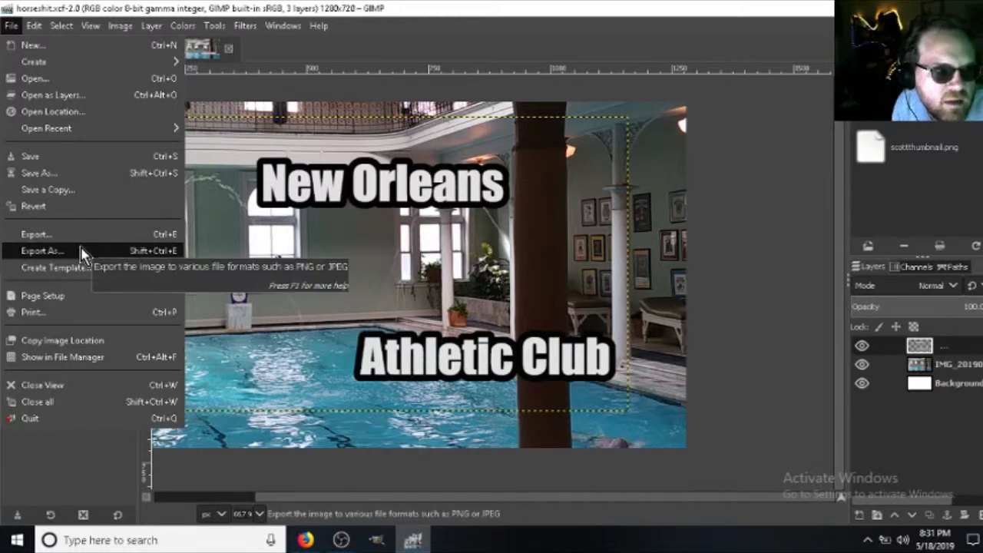
left_click(36, 235)
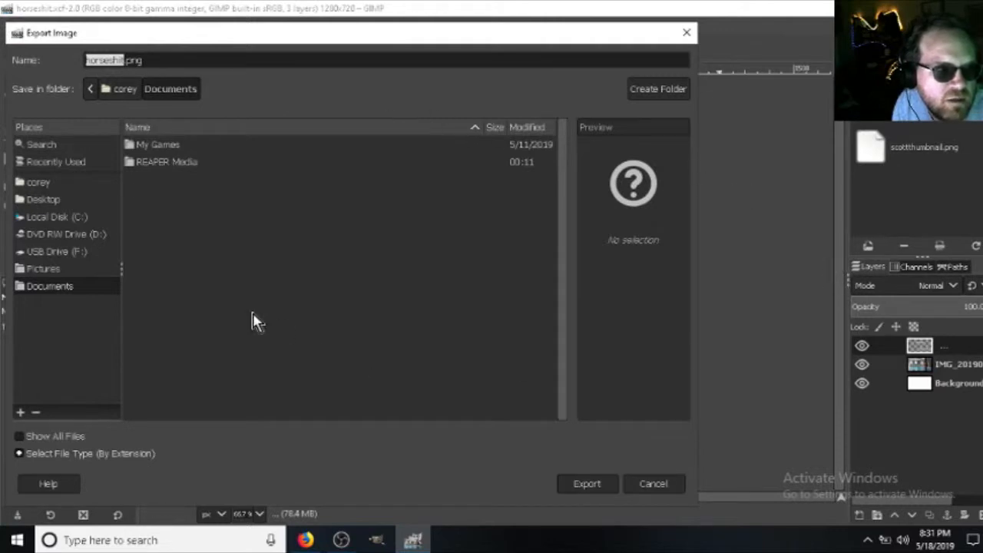
left_click(52, 202)
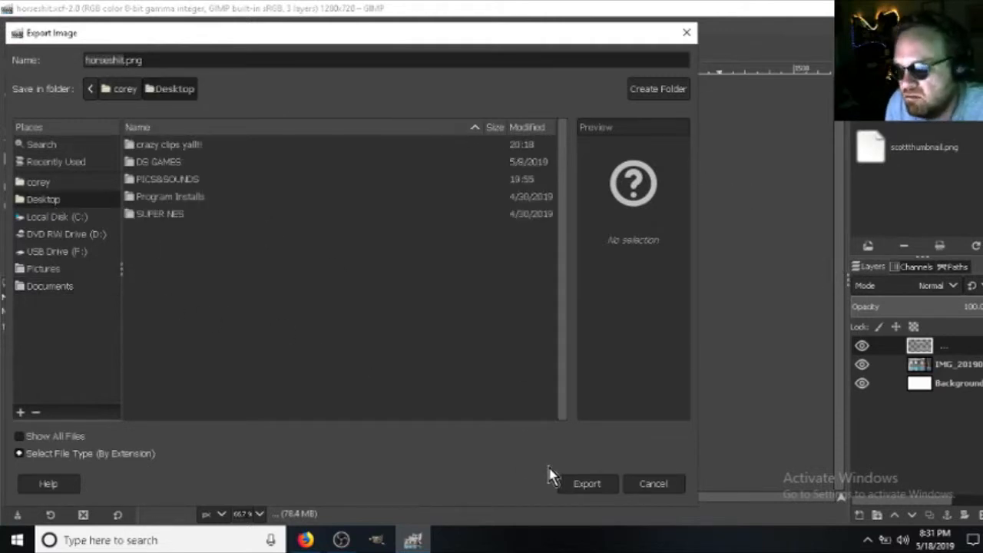
left_click(596, 487)
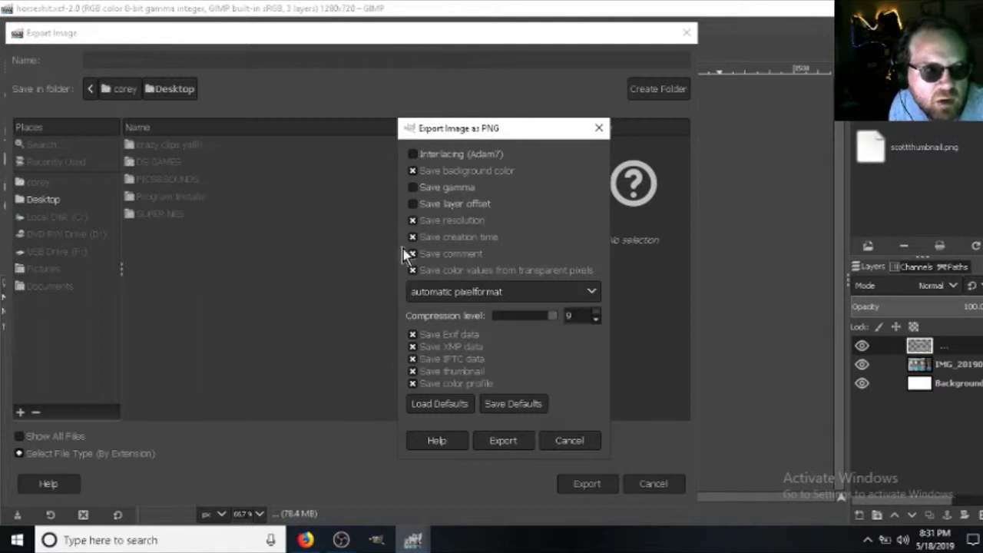
left_click(503, 441)
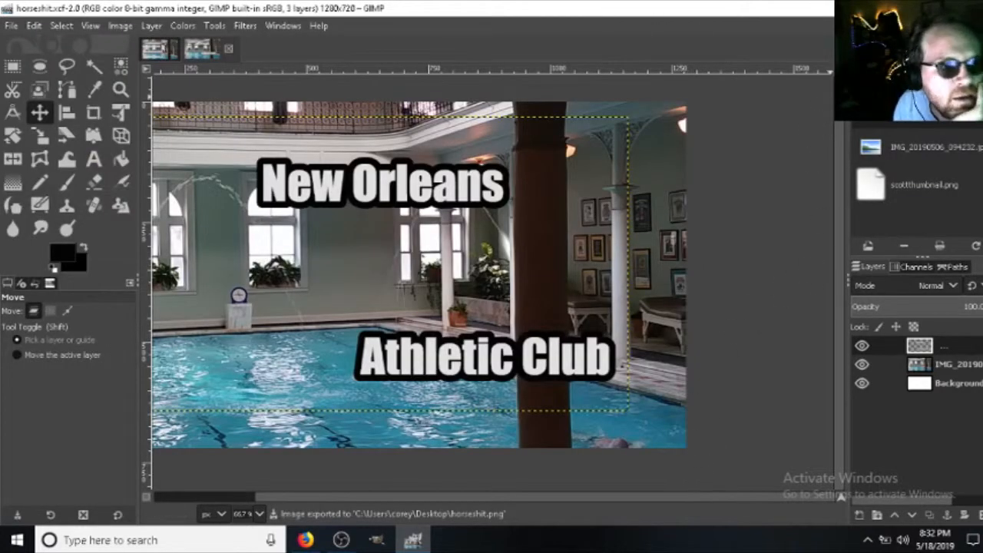
Quit the image editor, discarding any remaining unsaved changes in the open images.
key("ctrl+q")
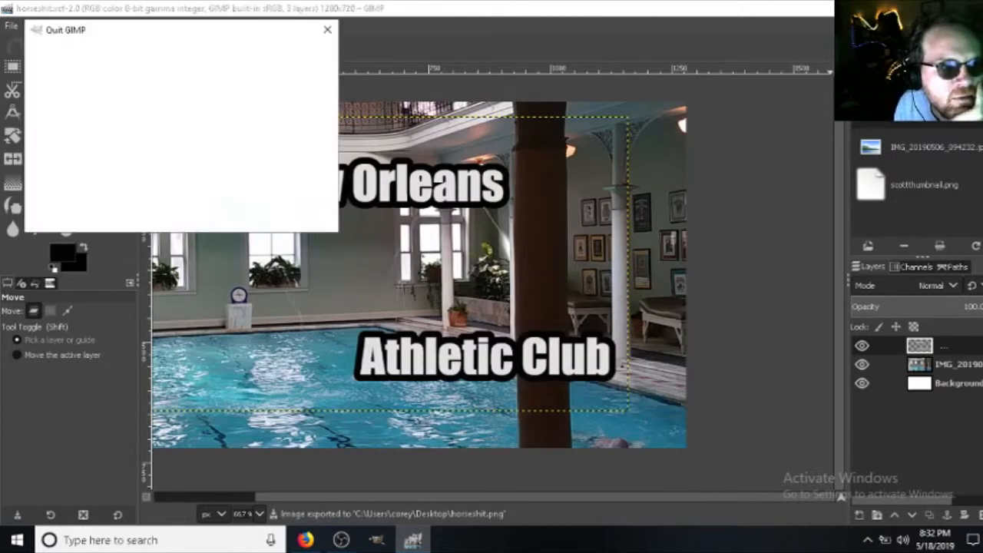
left_click(226, 212)
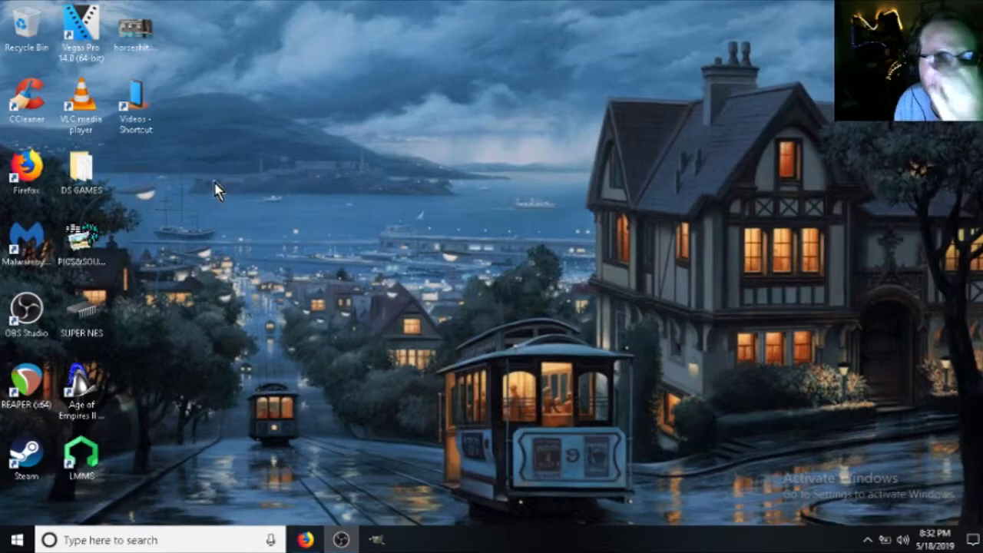